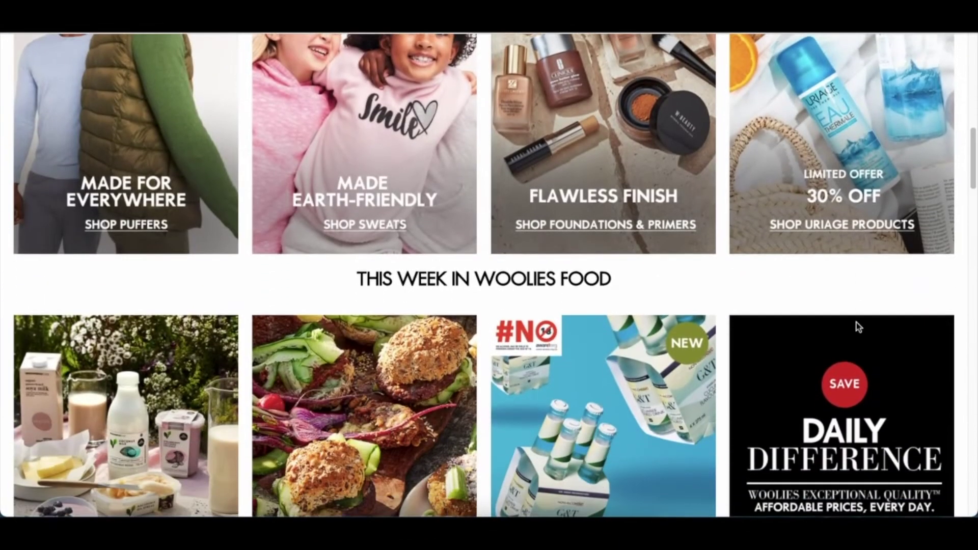
scroll(857, 326, "down", 3)
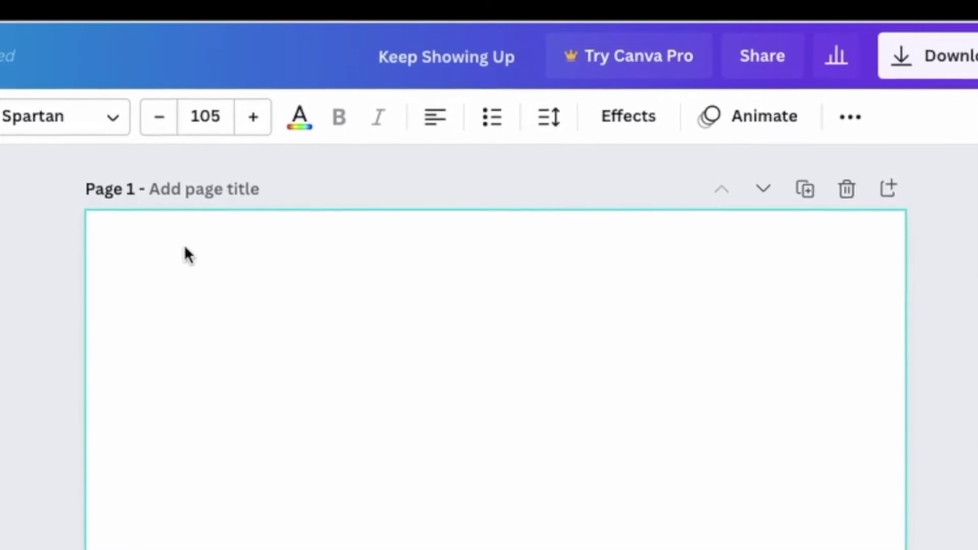
- Add the Learn with Zar laptop-heart logo from Uploads to page 1 and enlarge it
left_click(57, 212)
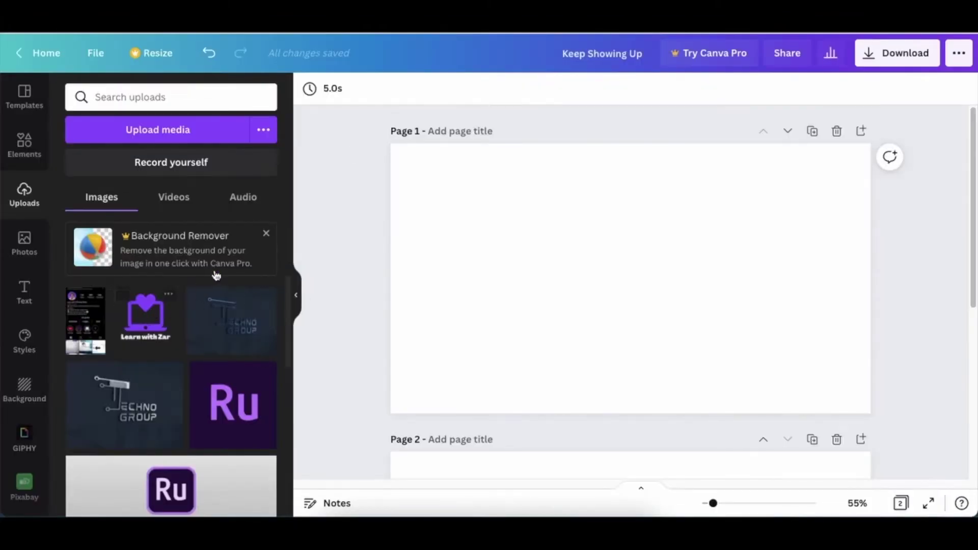
left_click(146, 325)
left_click_drag(554, 202, 514, 188)
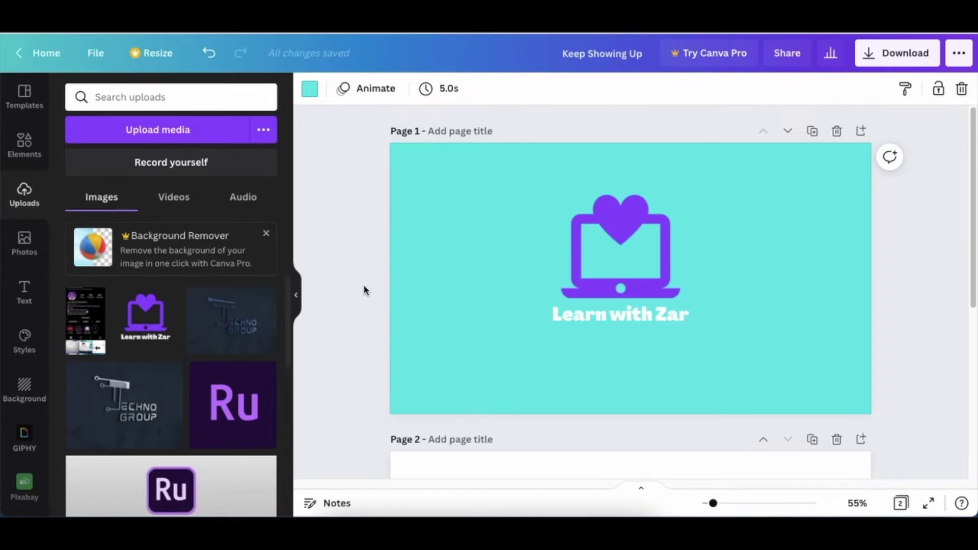
left_click(579, 241)
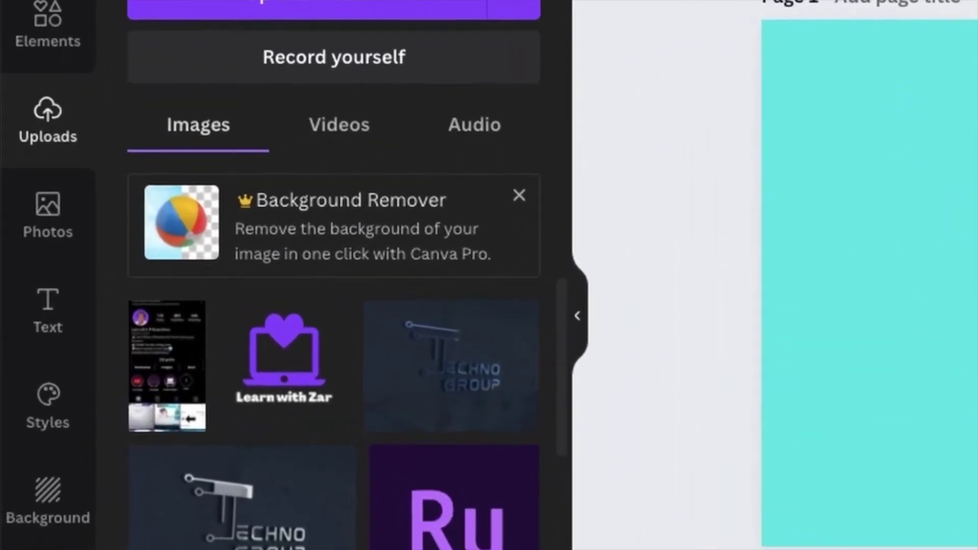
- Apply the Smartmockups T-shirt 1 mockup to the logo via Edit image
left_click(331, 88)
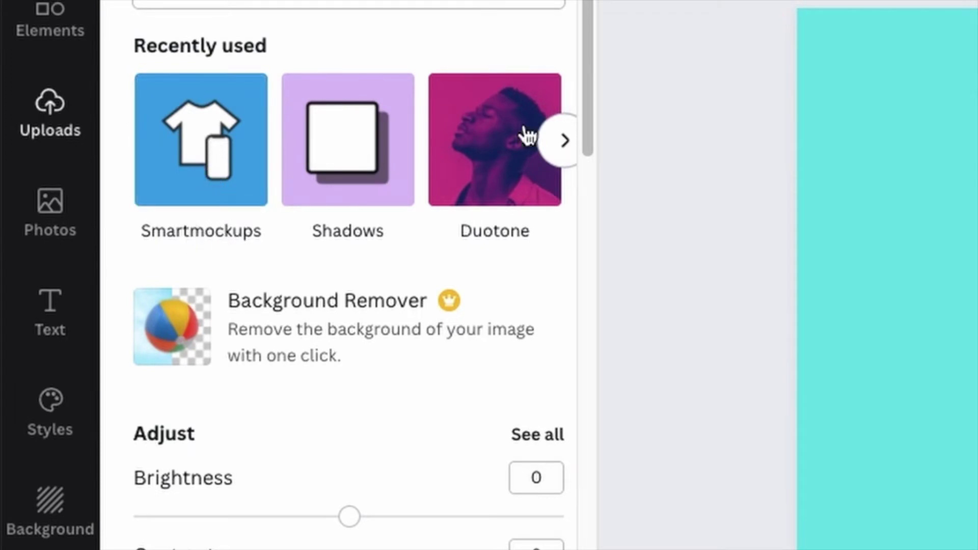
left_click(566, 148)
left_click(133, 145)
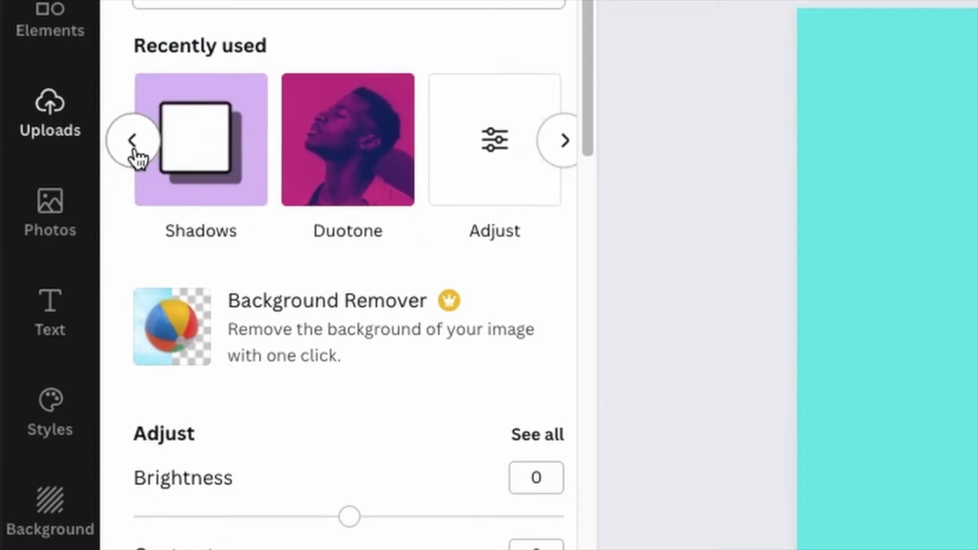
left_click(134, 145)
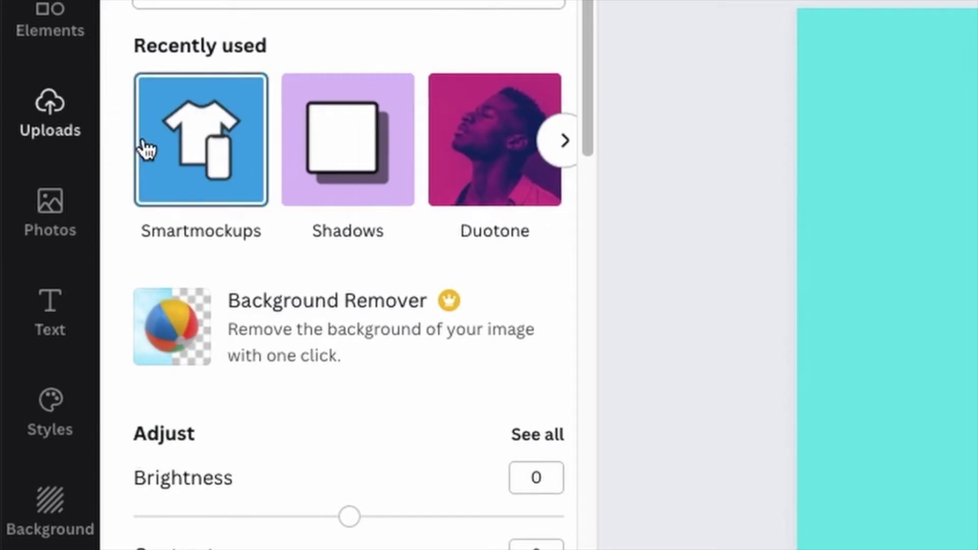
left_click(210, 145)
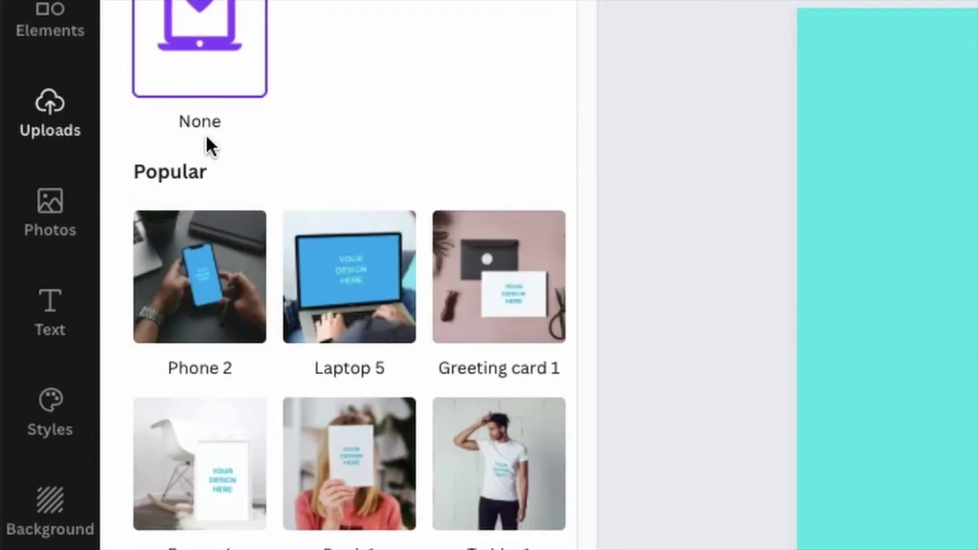
scroll(247, 232, "down", 4)
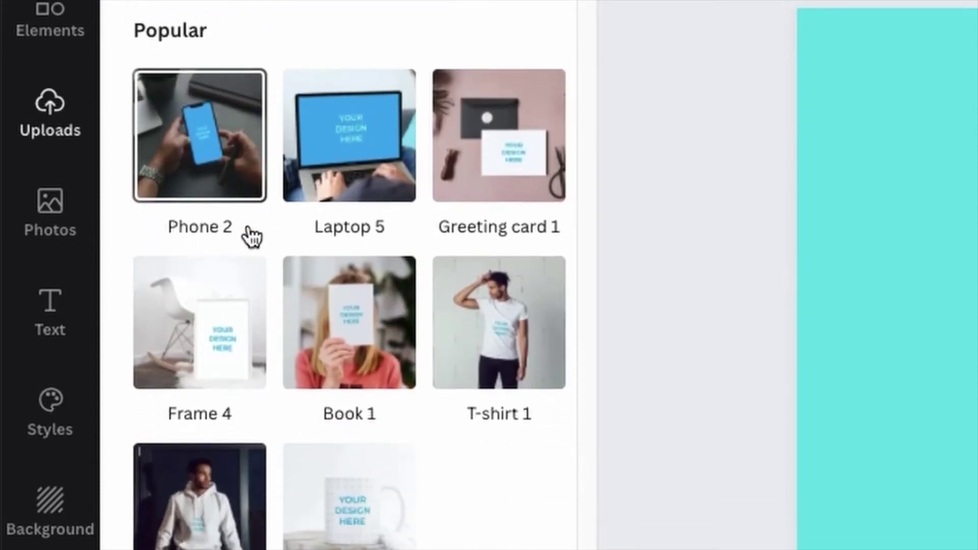
scroll(247, 232, "down", 20)
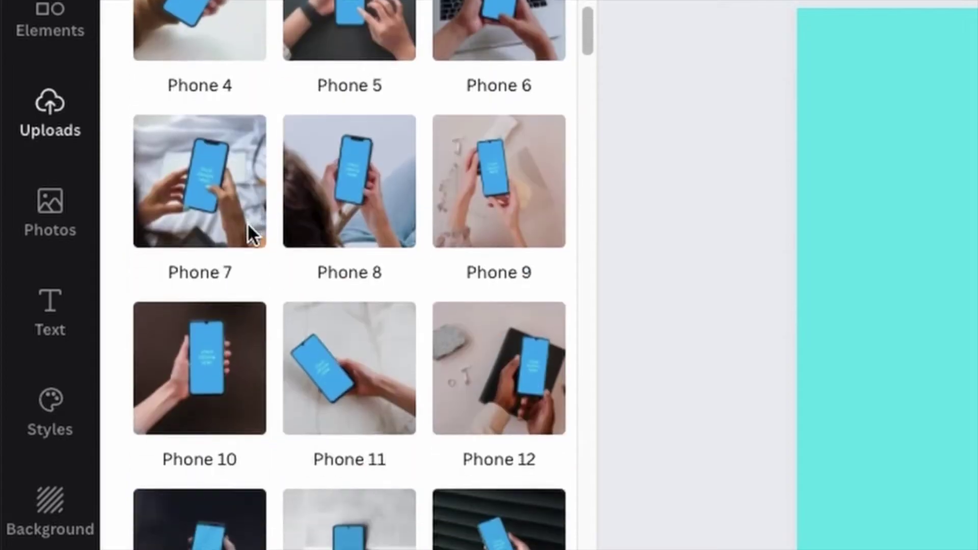
scroll(248, 226, "down", 11)
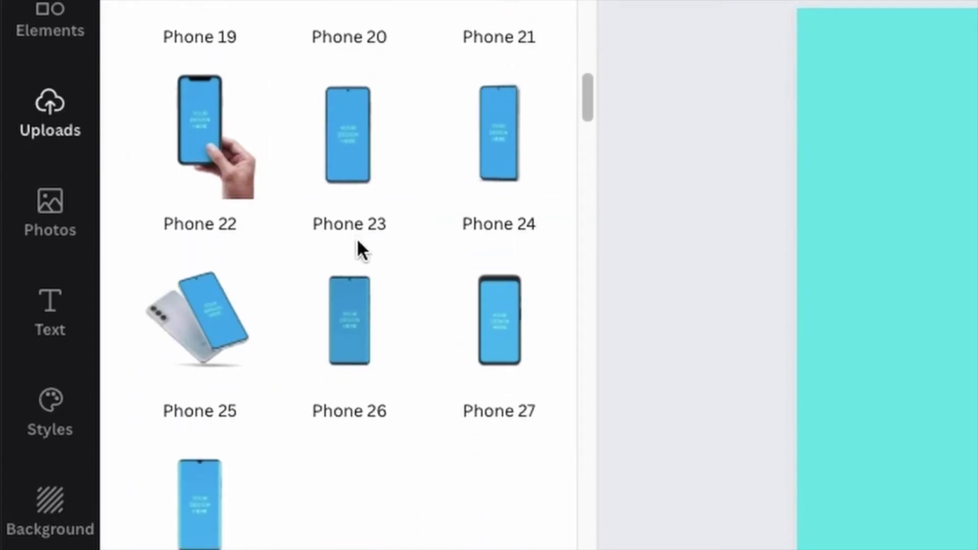
scroll(359, 244, "up", 20)
scroll(357, 237, "up", 14)
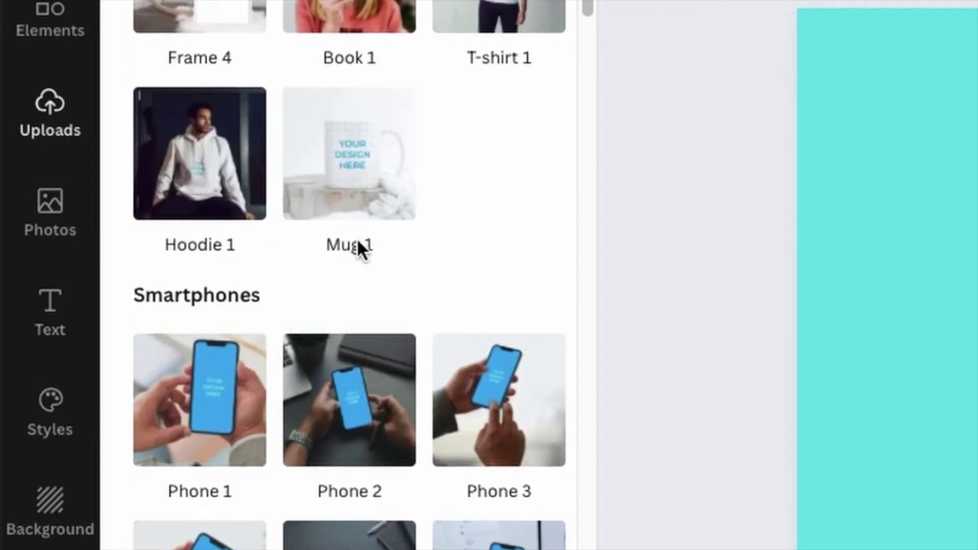
scroll(357, 236, "up", 3)
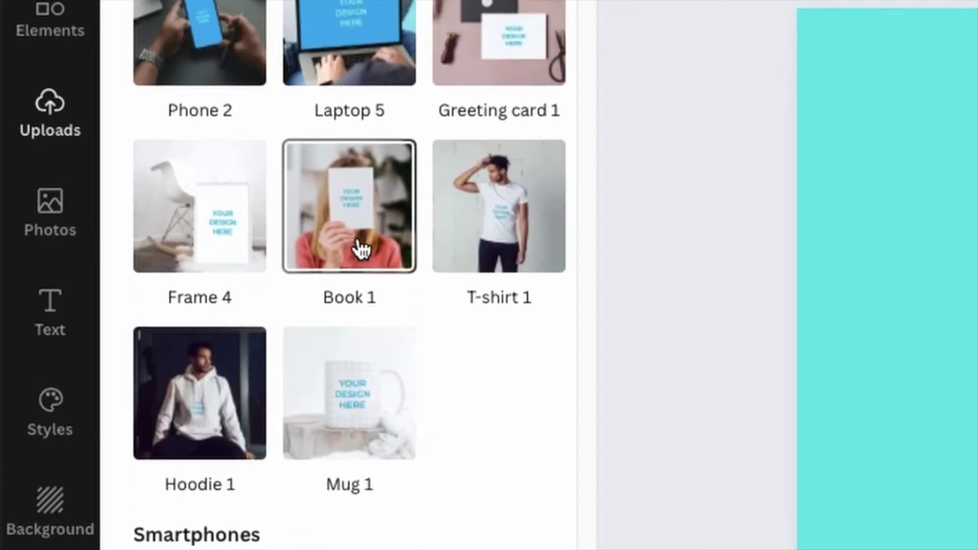
left_click(485, 259)
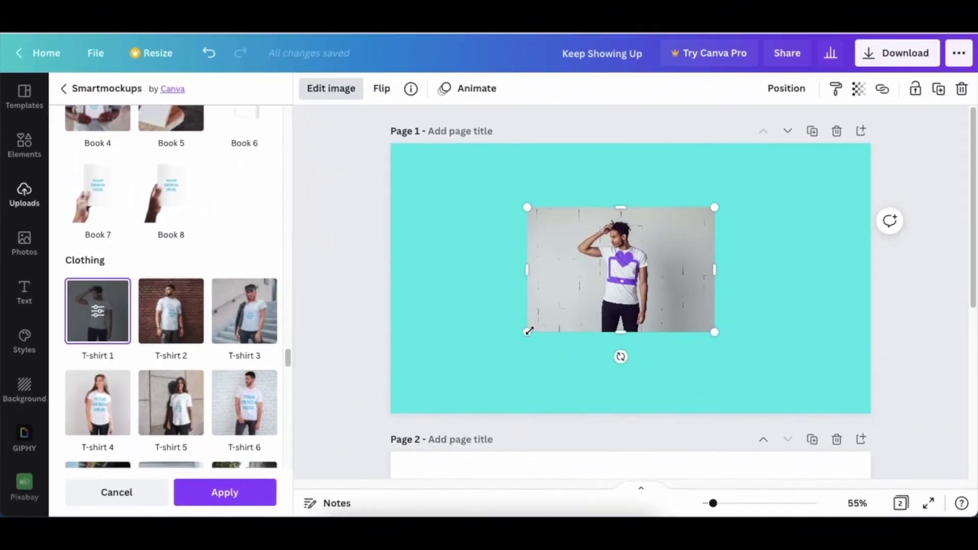
- Enlarge the T-shirt 1 mockup picture and centre it on the turquoise page
left_click_drag(528, 331, 430, 382)
left_click_drag(617, 339, 662, 314)
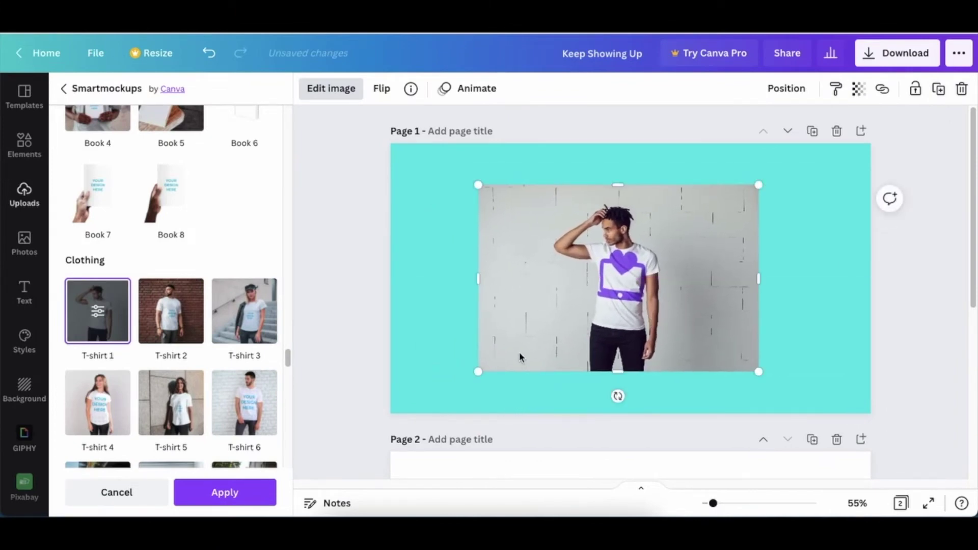
left_click_drag(478, 371, 438, 389)
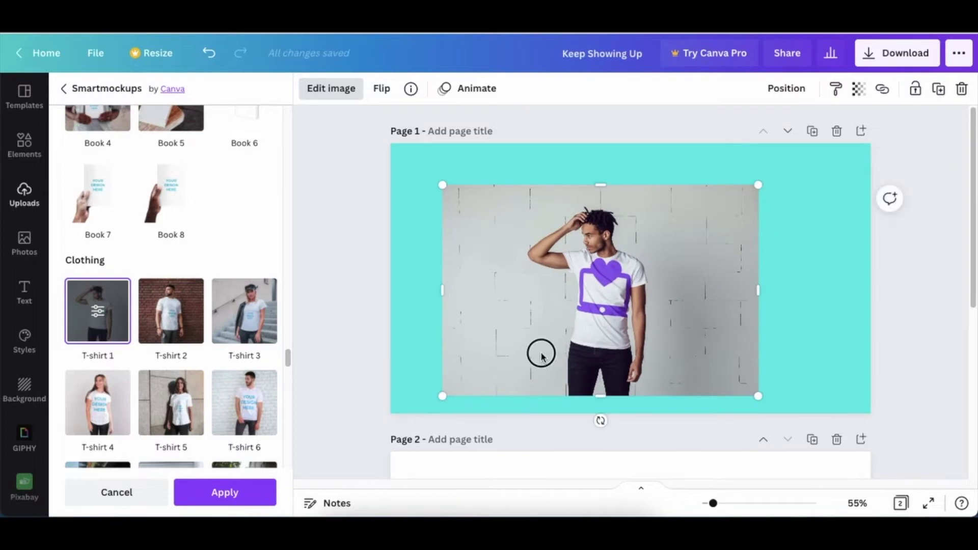
left_click_drag(542, 352, 566, 340)
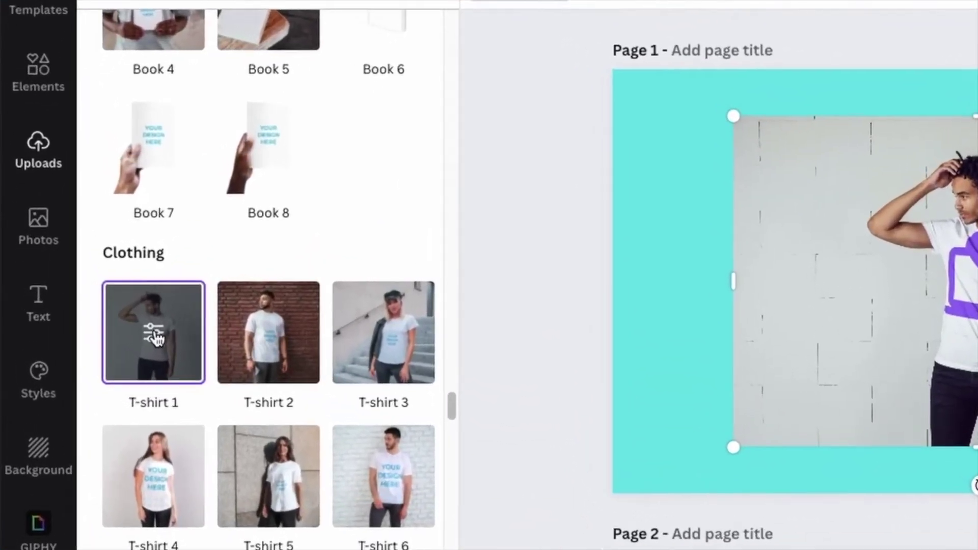
left_click(97, 312)
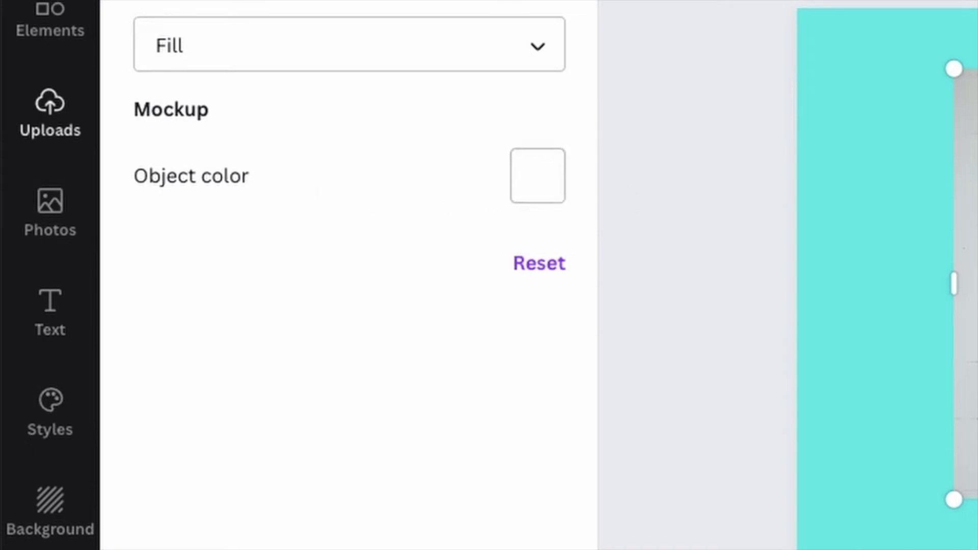
- Make the shirt black and place the logo with Custom crop, size 44, vertical position 27
left_click(538, 178)
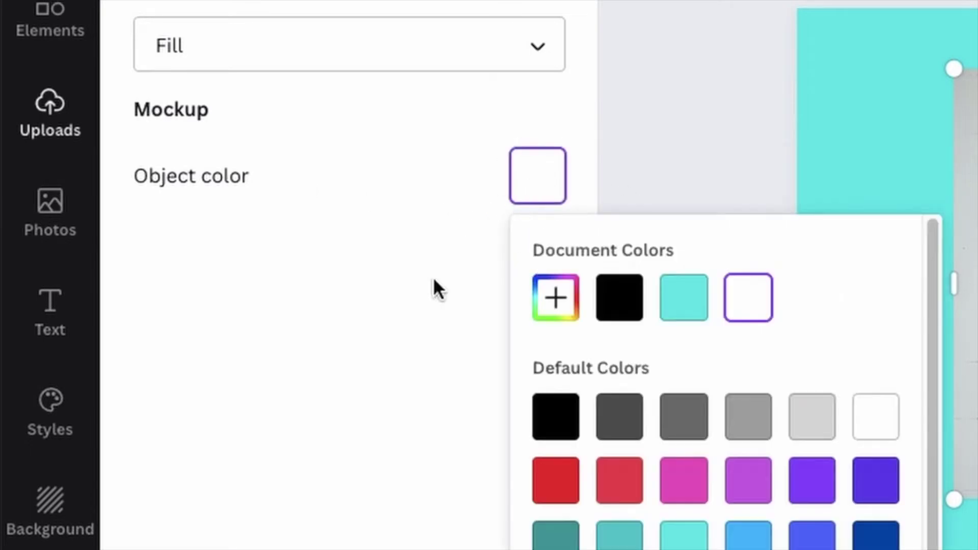
left_click(632, 301)
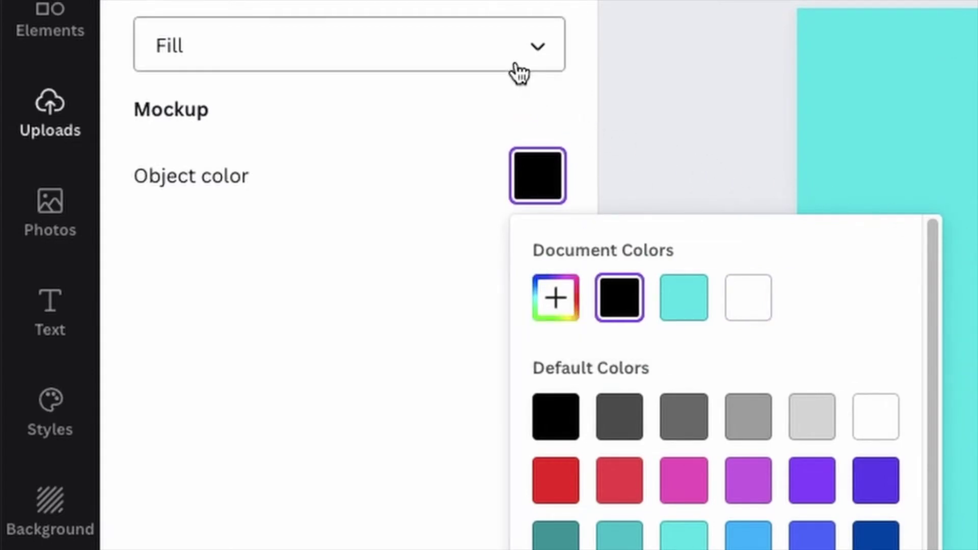
left_click(541, 53)
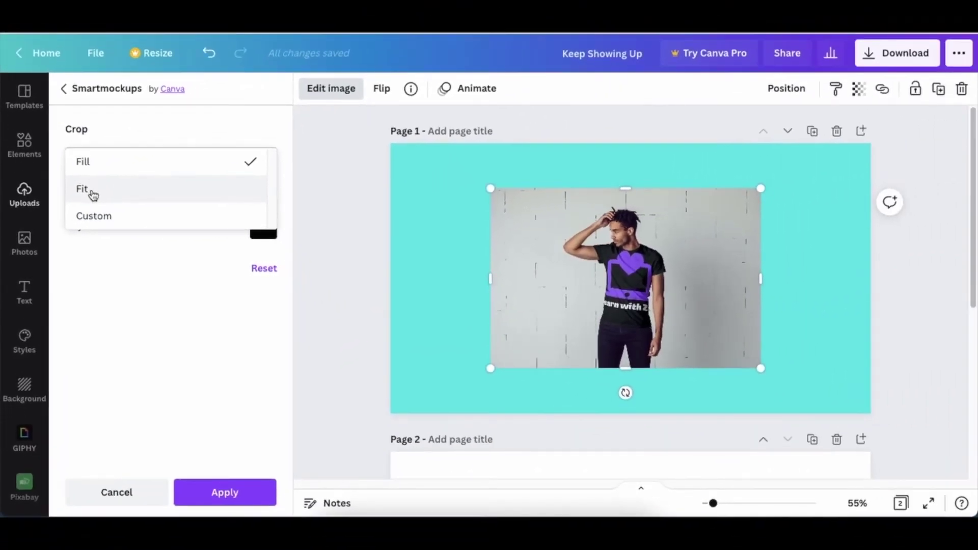
left_click(90, 191)
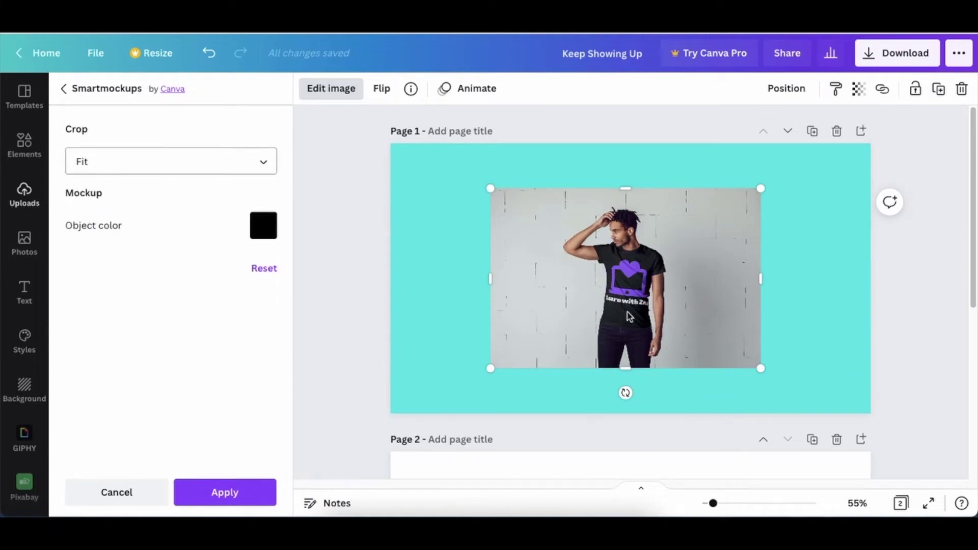
left_click(270, 165)
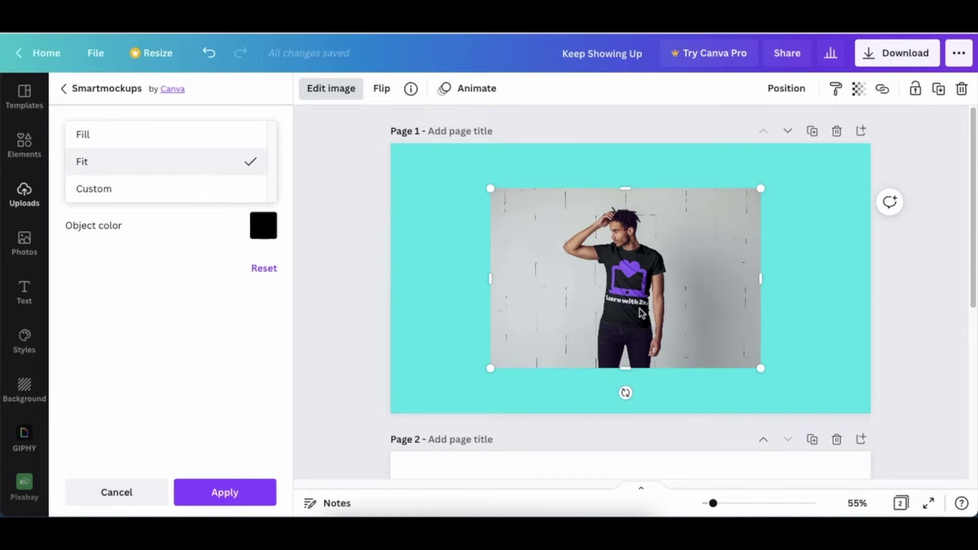
left_click(142, 191)
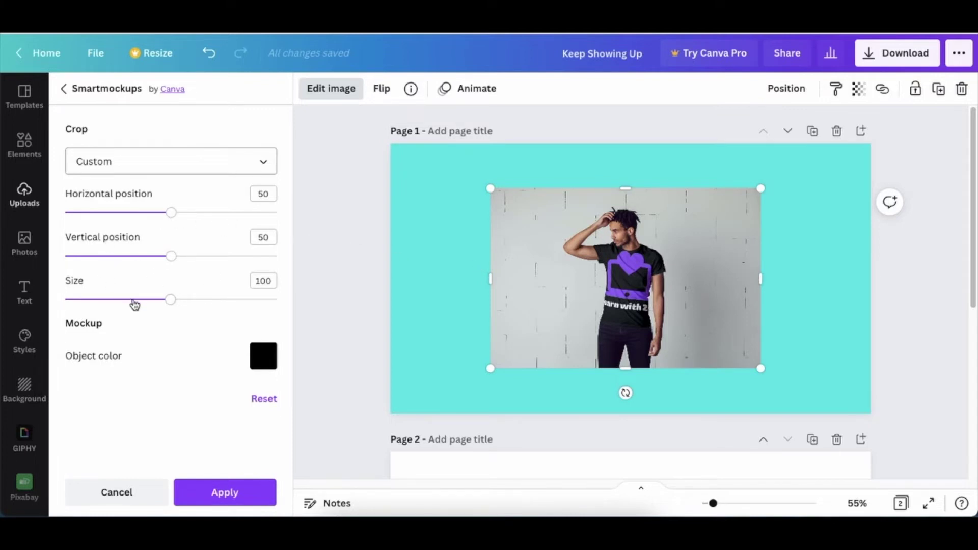
left_click_drag(170, 301, 112, 301)
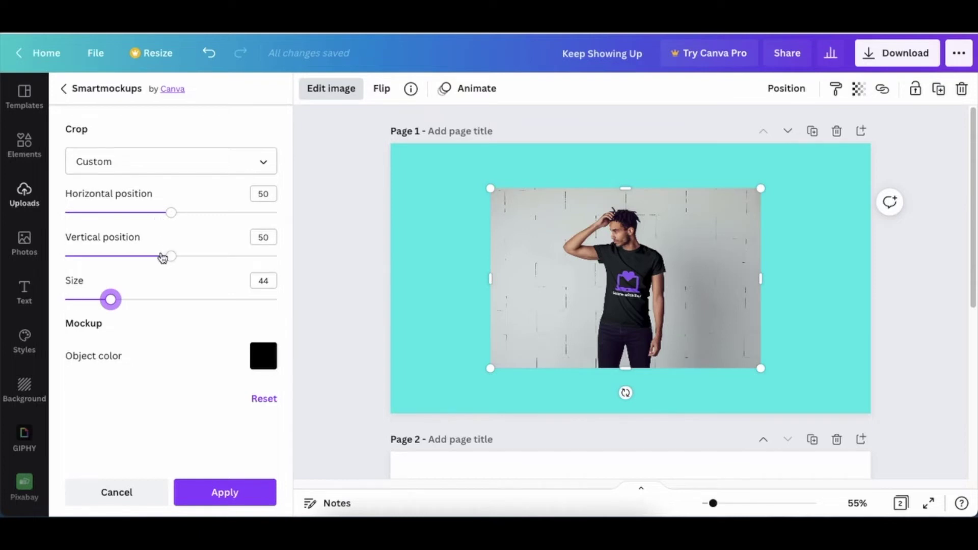
left_click_drag(170, 260, 122, 255)
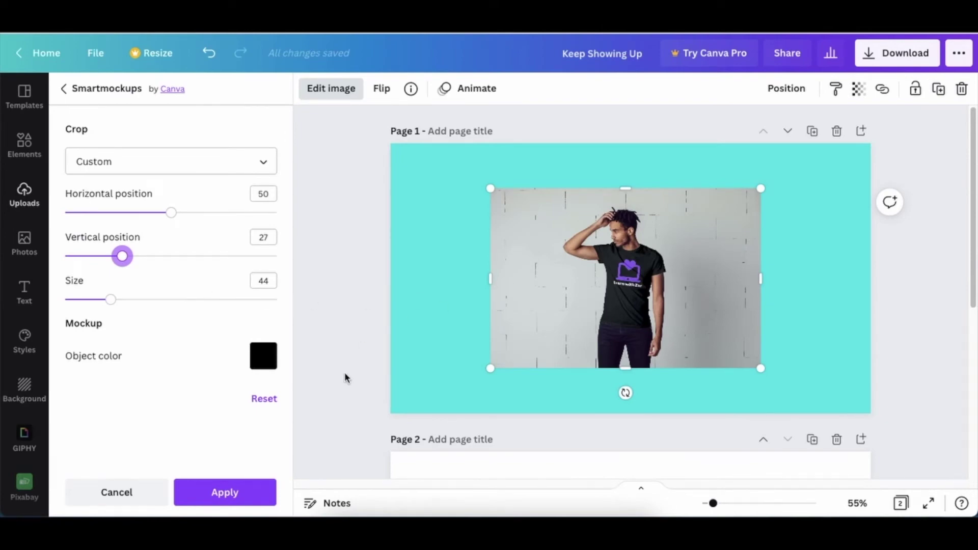
- Apply the mockup settings, then enlarge and centre the black T-shirt photo on page 1
left_click(240, 492)
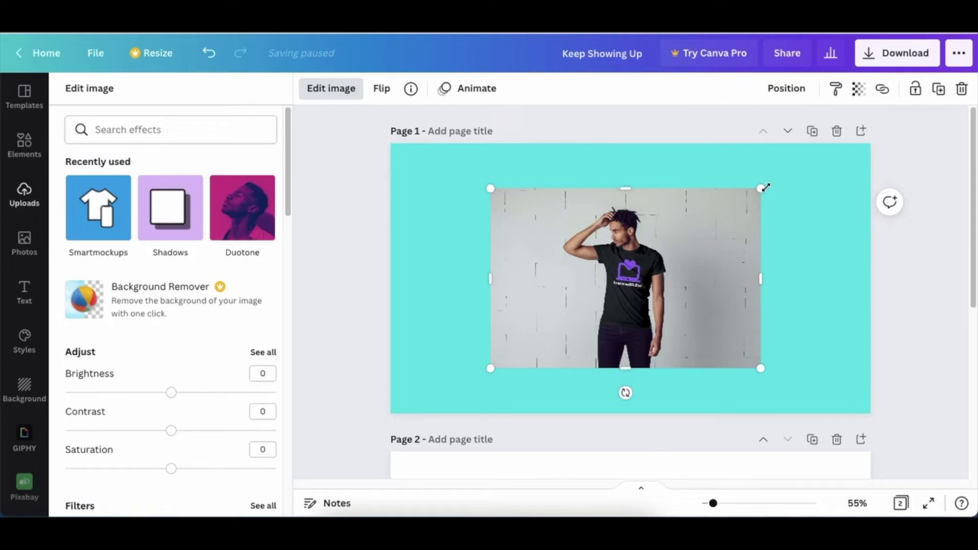
left_click_drag(765, 188, 805, 158)
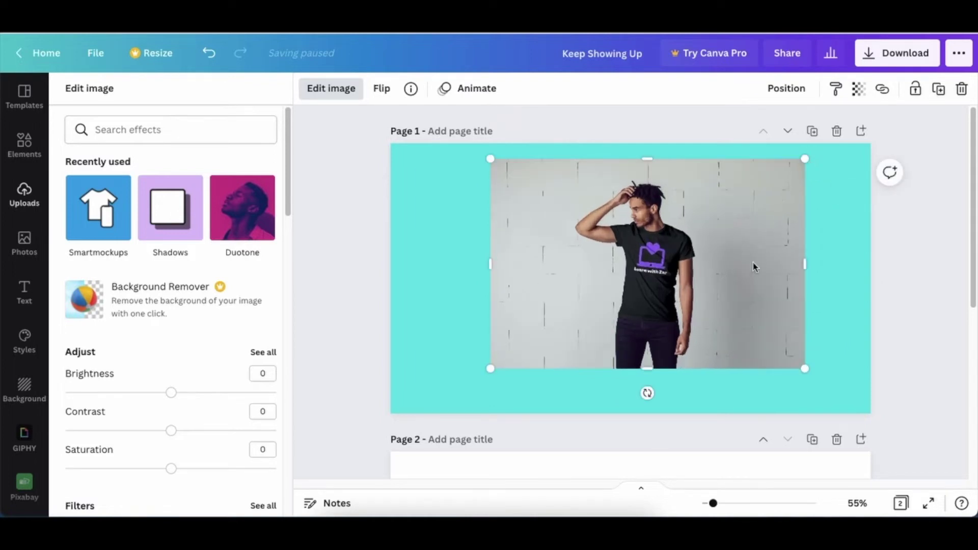
left_click_drag(755, 267, 727, 273)
left_click_drag(783, 169, 812, 150)
left_click_drag(783, 232, 780, 246)
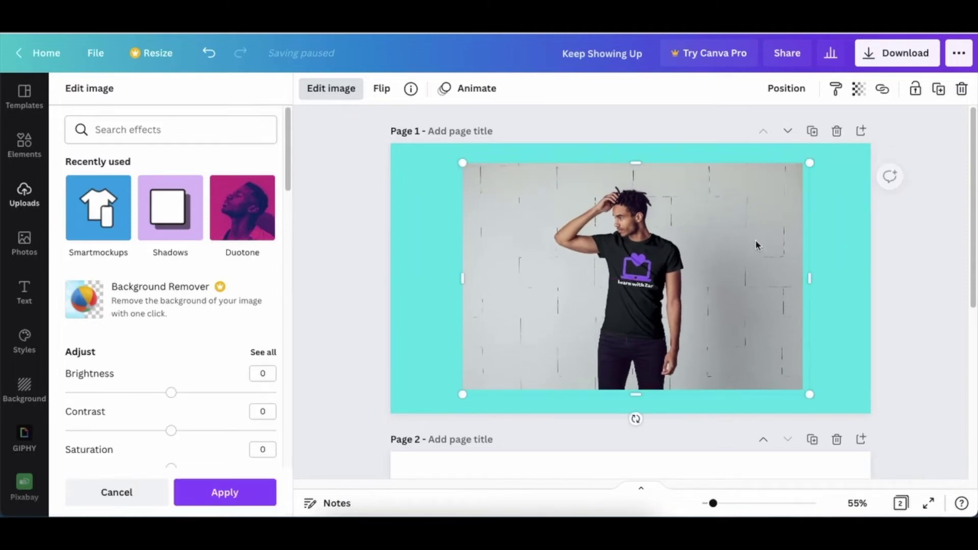
left_click(636, 311)
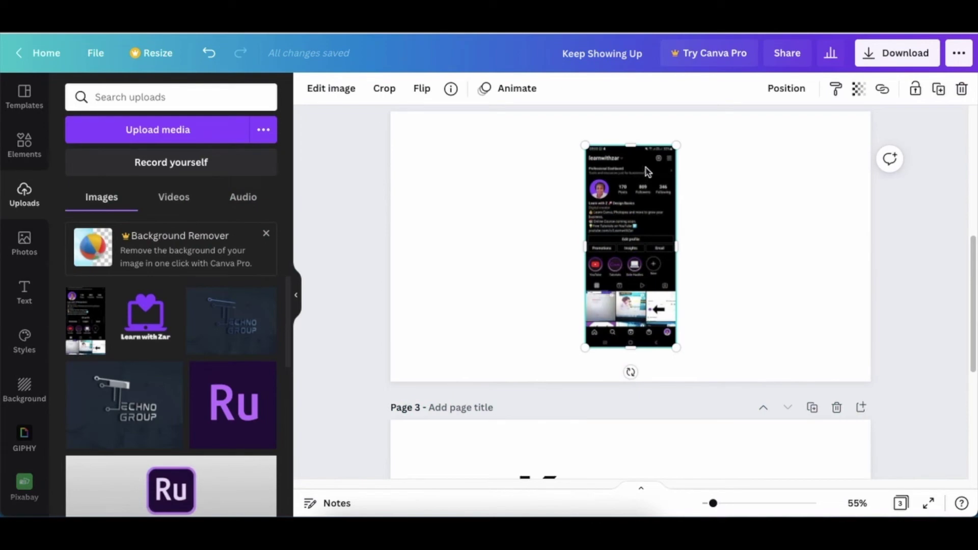
- Crop the profile screenshot and put it into the Phone 1 Smartmockup
left_click(385, 89)
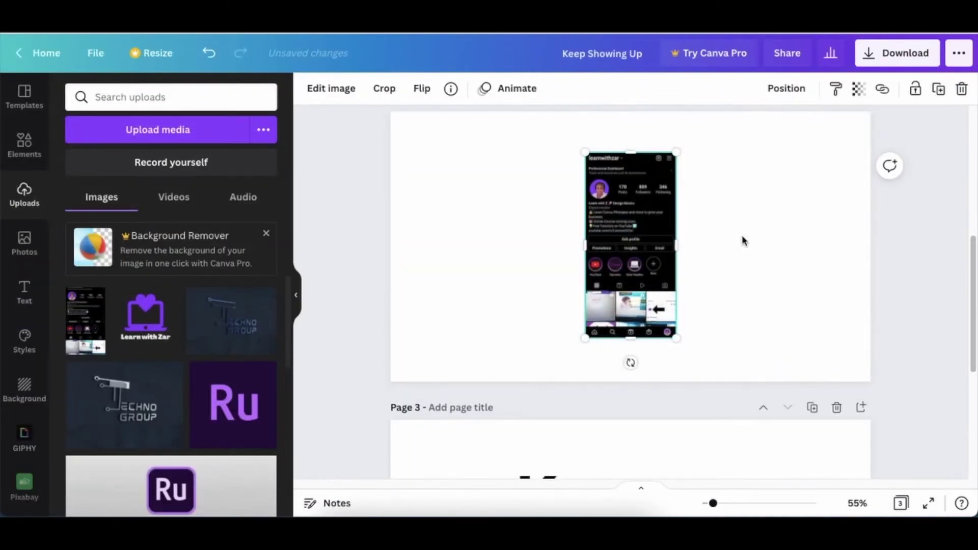
left_click(742, 237)
left_click(632, 266)
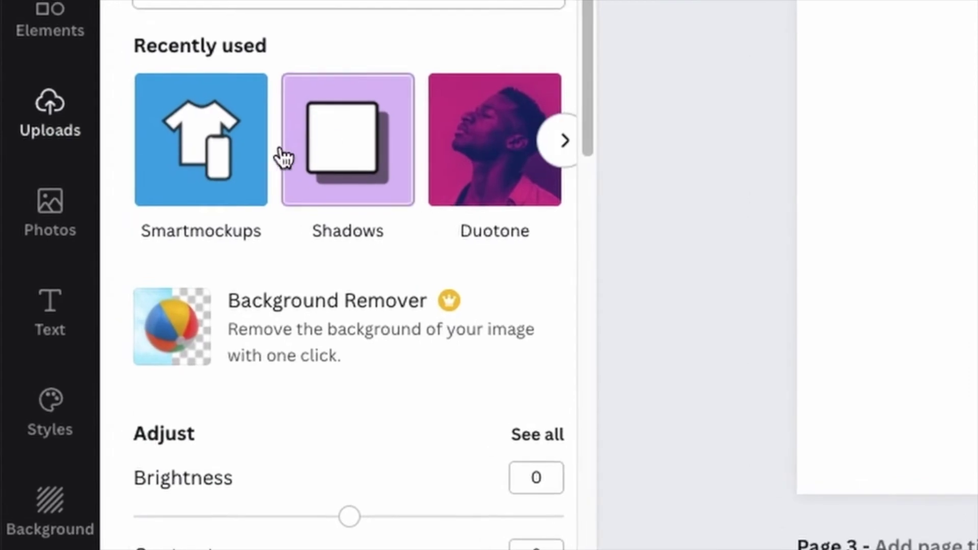
left_click(262, 176)
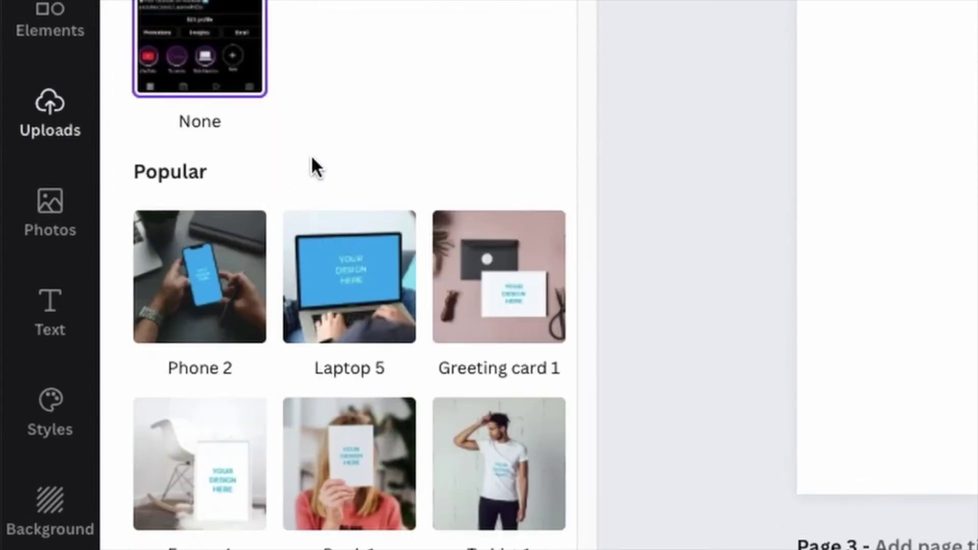
scroll(326, 204, "down", 1)
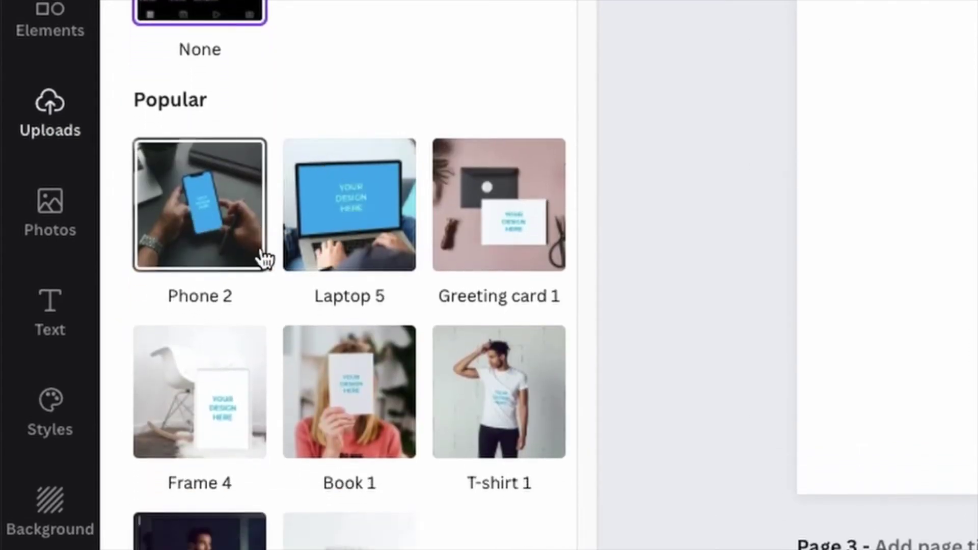
scroll(264, 255, "down", 1)
scroll(266, 249, "down", 10)
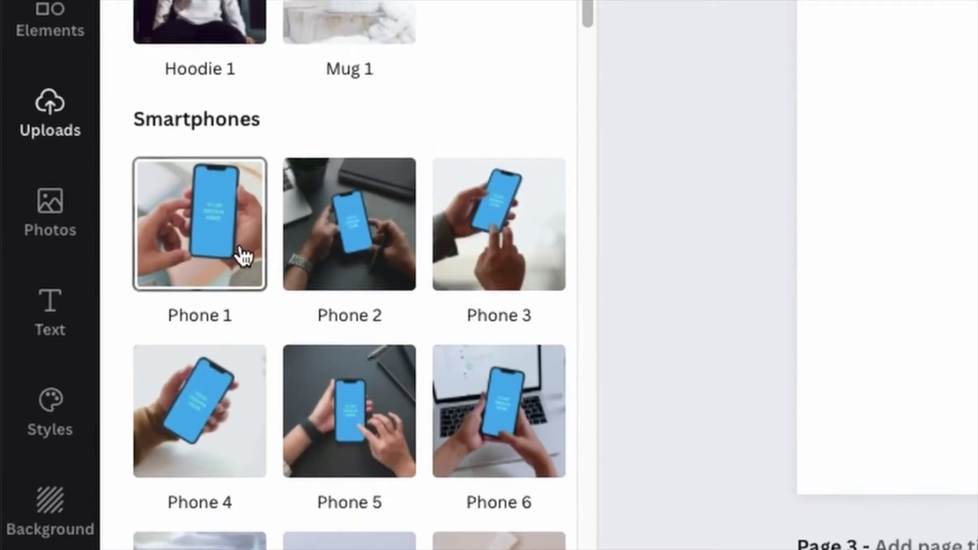
left_click(249, 257)
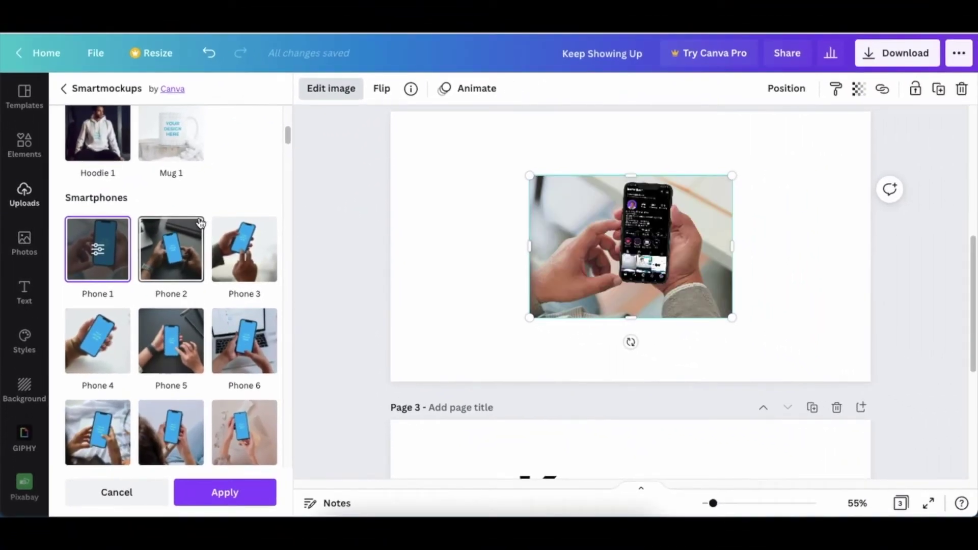
- Enlarge and position the Phone 1 mockup across page 2, then review its crop options
left_click_drag(530, 318, 450, 371)
left_click_drag(574, 302, 605, 283)
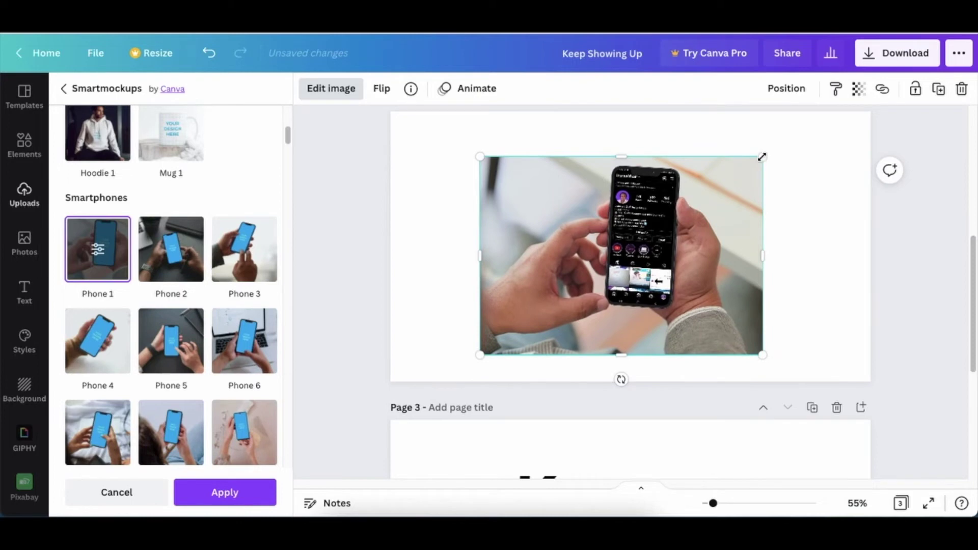
left_click_drag(762, 157, 817, 121)
left_click_drag(750, 215, 742, 236)
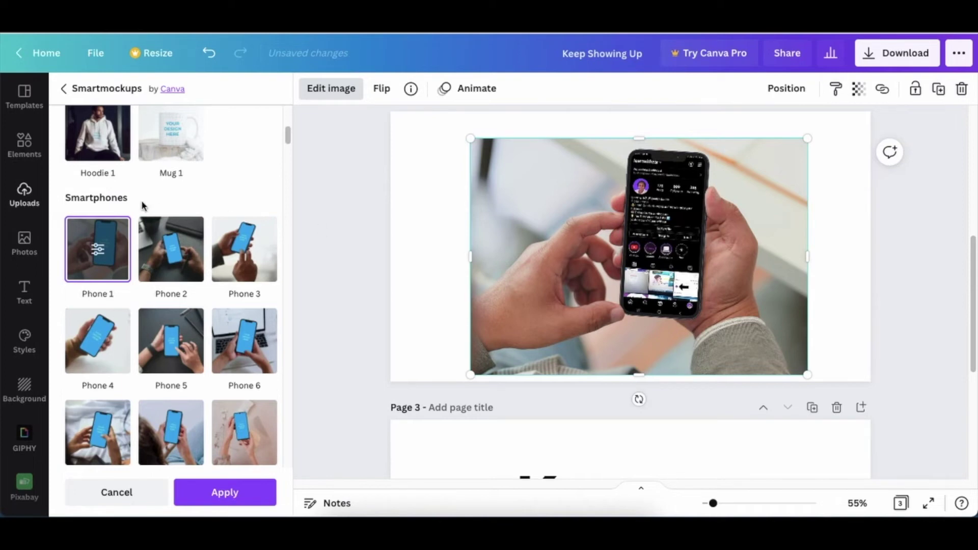
left_click(96, 250)
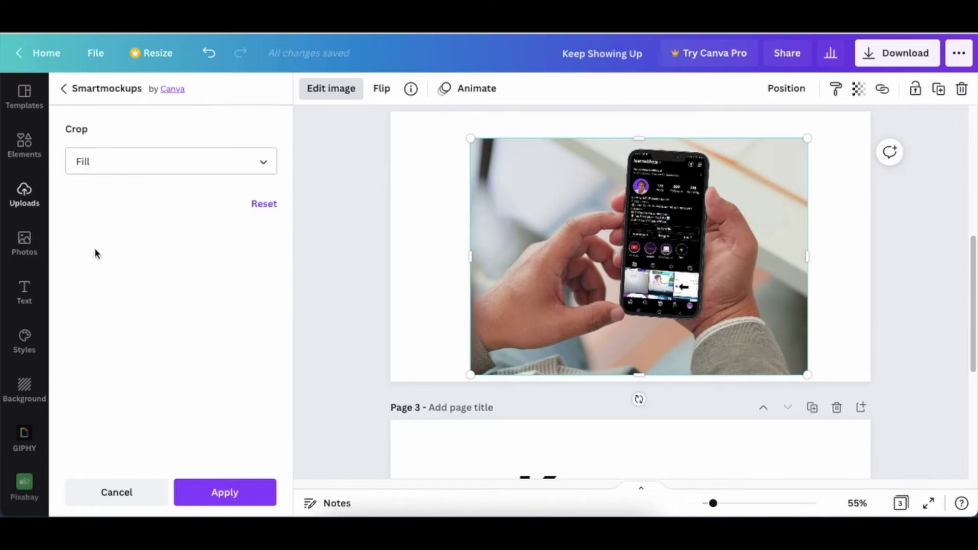
left_click(265, 161)
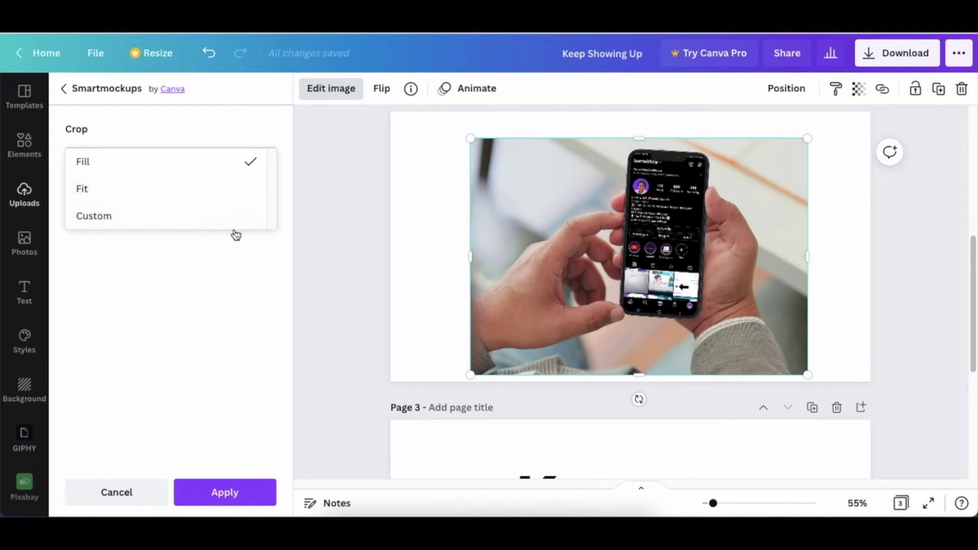
left_click(338, 251)
- Scroll to page 3, select the Keep Showing Up text, and open Download
left_click(357, 253)
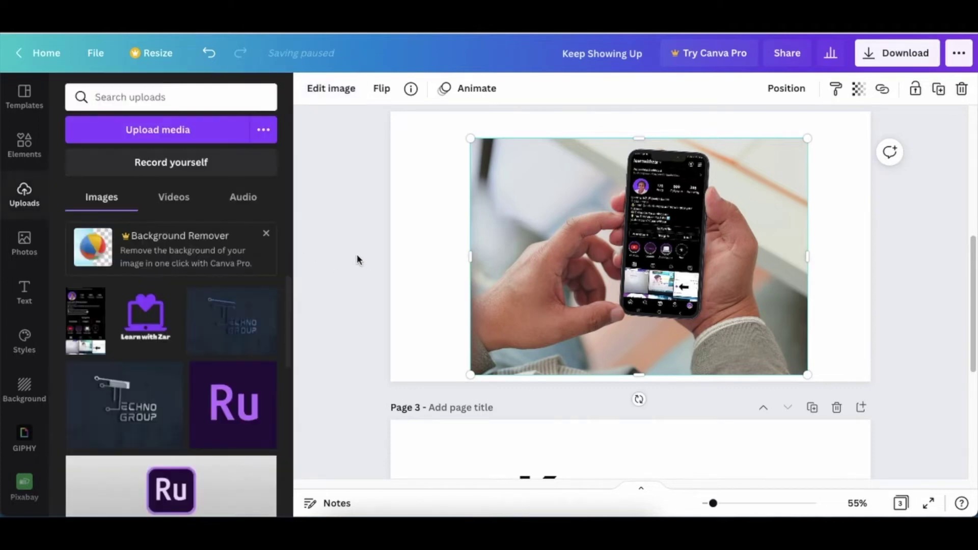
scroll(399, 268, "down", 5)
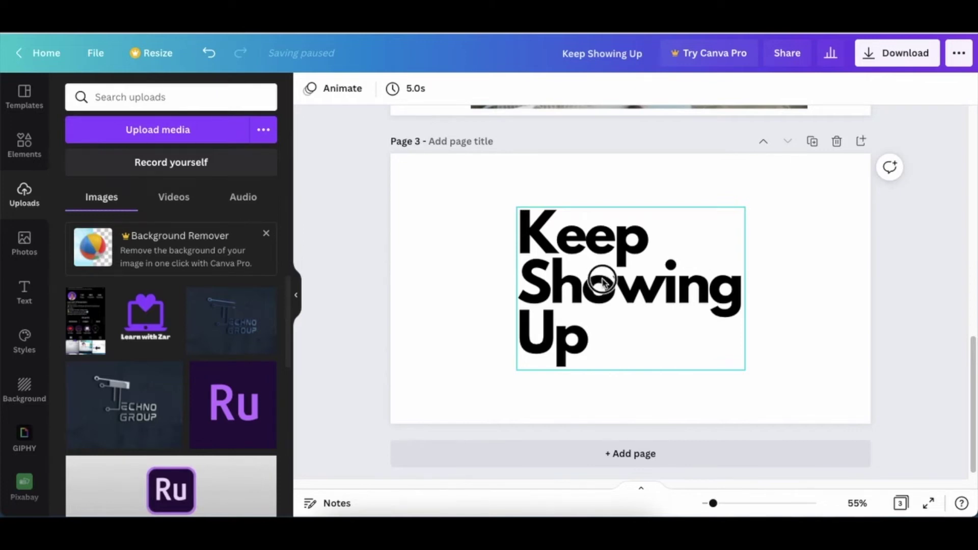
left_click(600, 278)
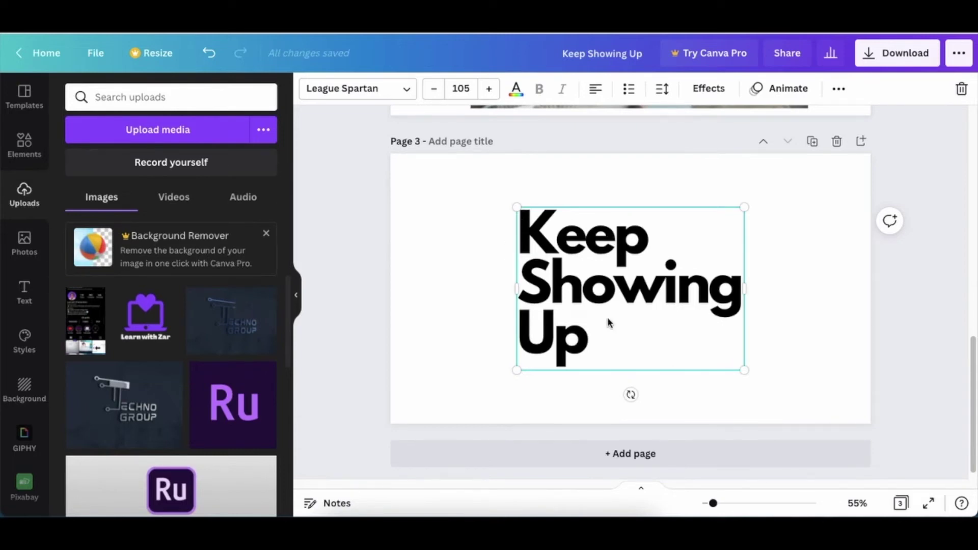
left_click(414, 240)
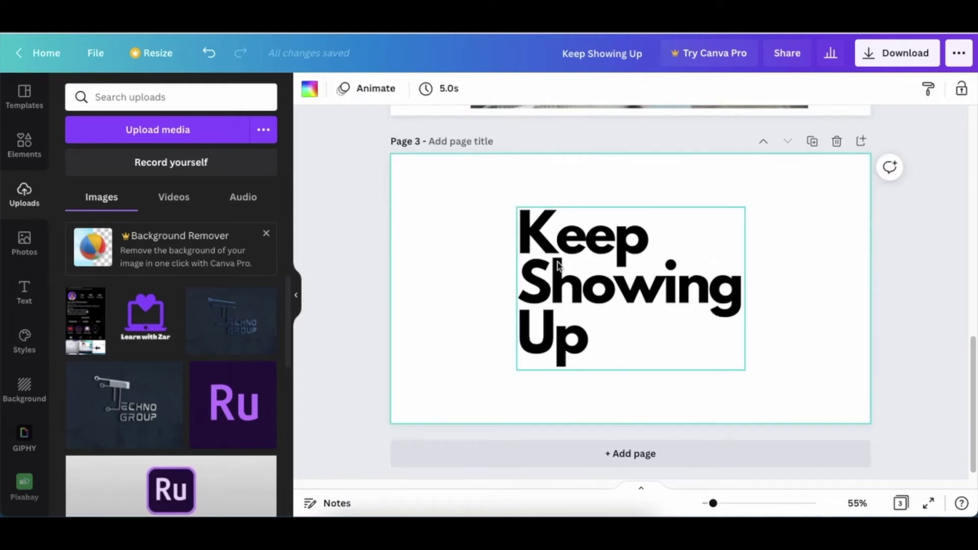
left_click(561, 273)
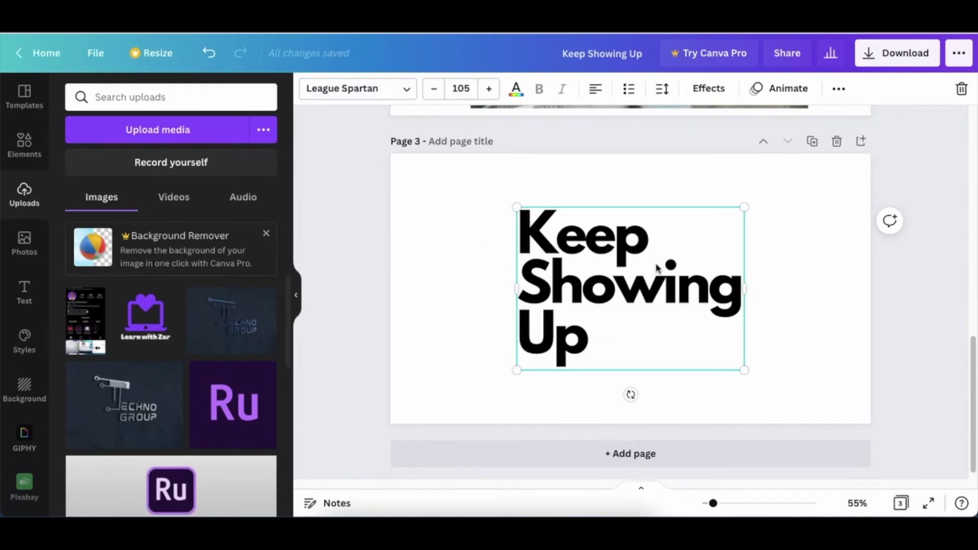
left_click(914, 56)
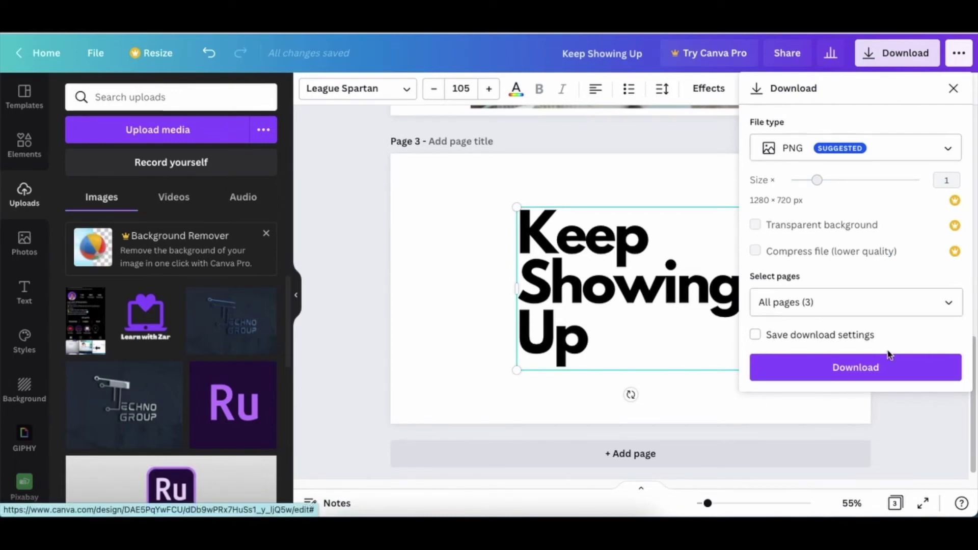
- Download the design as PNG, then only page 3, and delete the Keep Showing Up text
left_click(853, 368)
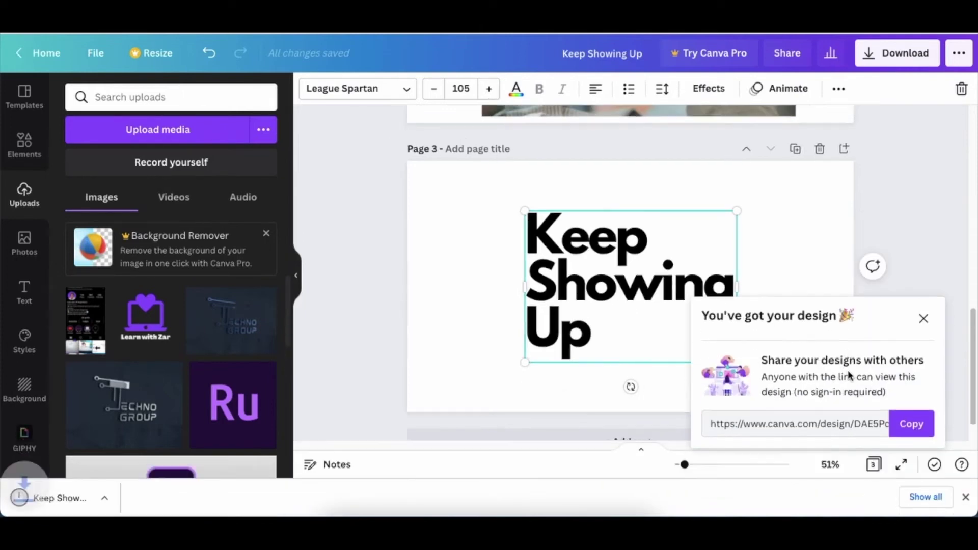
left_click(923, 318)
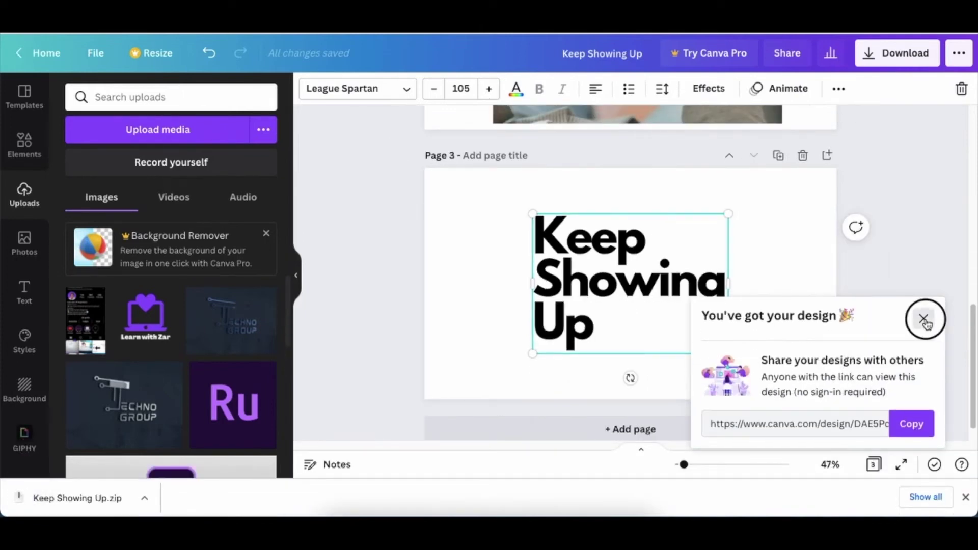
left_click(899, 53)
left_click(946, 309)
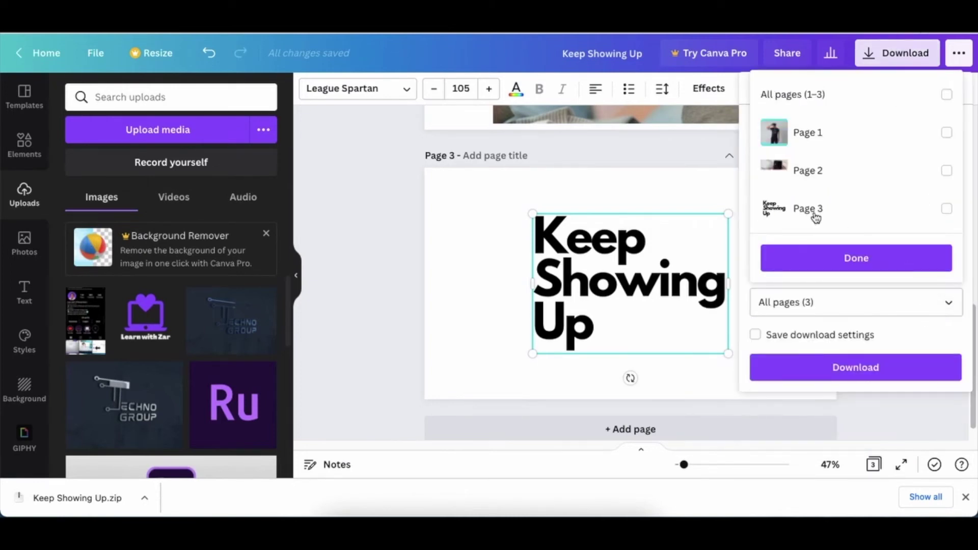
left_click(944, 207)
left_click(906, 256)
left_click(870, 366)
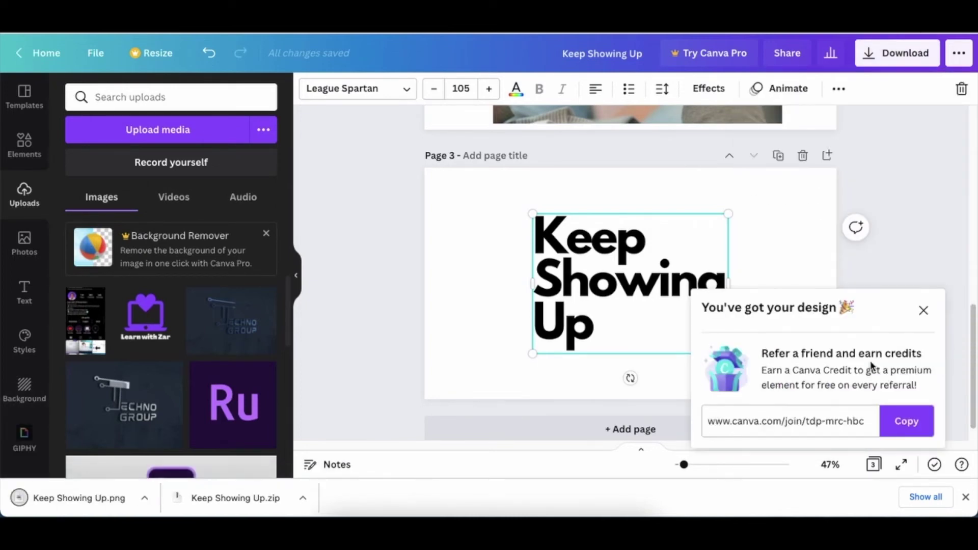
left_click(923, 310)
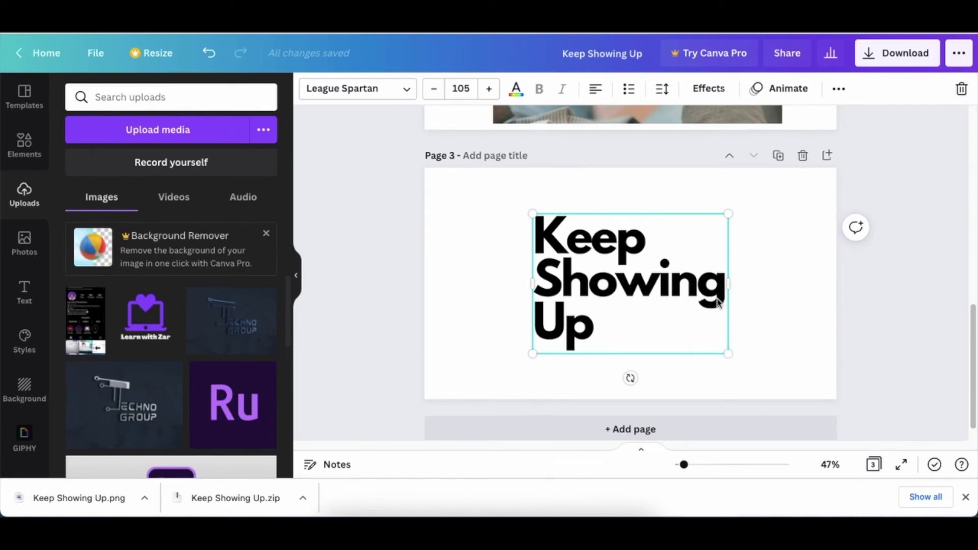
key("Delete")
- Upload Keep Showing Up.png onto page 3 and crop all four edges tightly around the words
left_click_drag(77, 497, 459, 368)
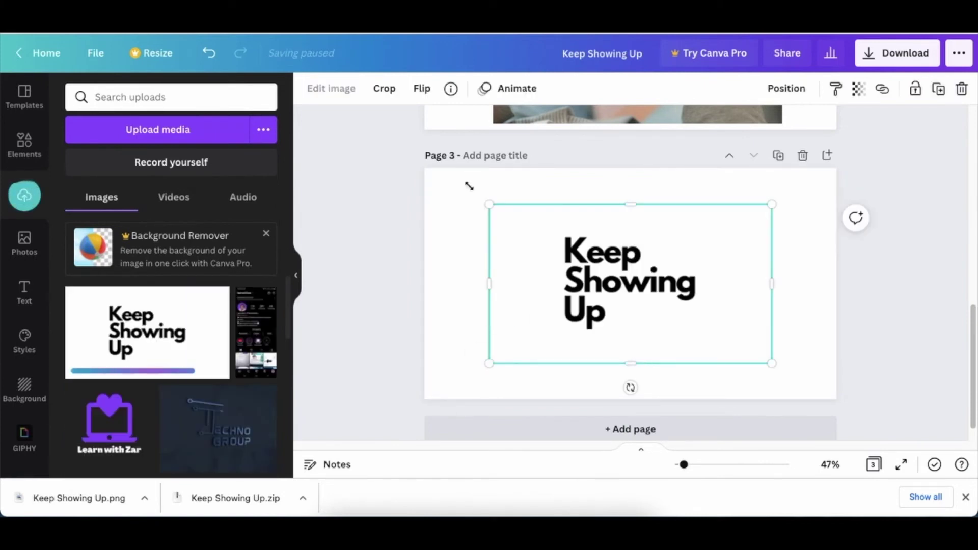
left_click(422, 88)
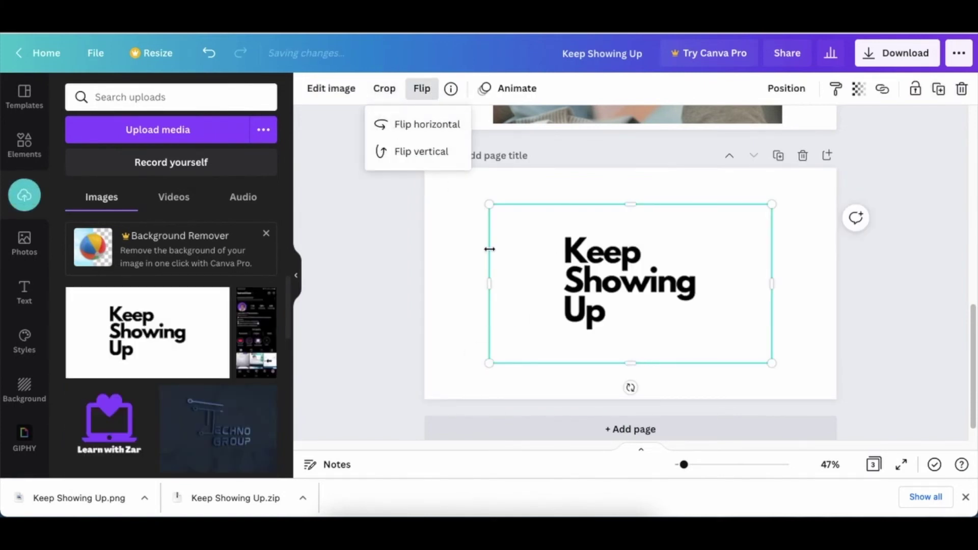
left_click_drag(490, 284, 553, 284)
left_click_drag(775, 291, 713, 286)
left_click_drag(631, 205, 631, 230)
left_click_drag(634, 361, 634, 337)
left_click(719, 333)
- Enlarge the cropped text image and centre it on page 3
left_click(637, 326)
left_click_drag(555, 335, 474, 357)
left_click_drag(608, 326, 615, 320)
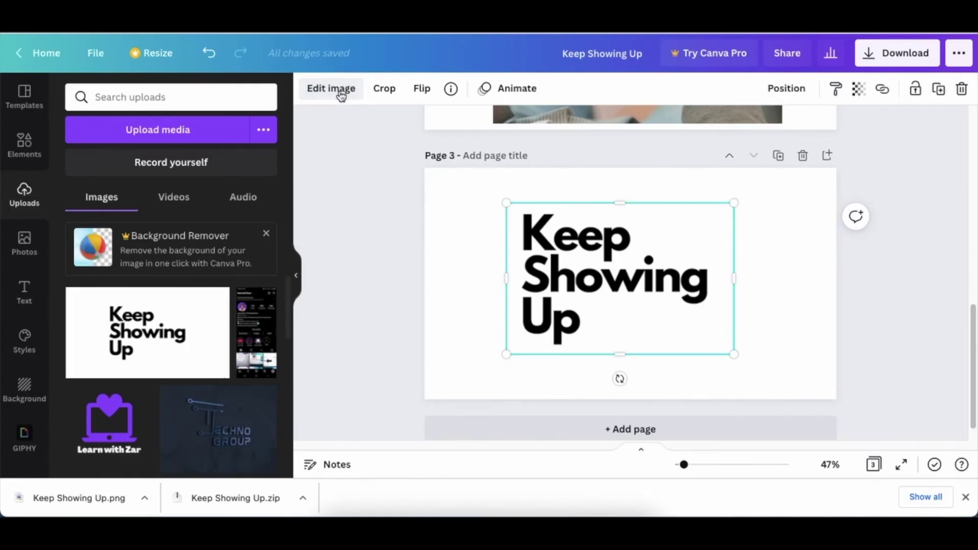
- Apply the Mug 1 Smartmockup to the Keep Showing Up image, then undo and redo it
left_click(341, 95)
left_click(148, 244)
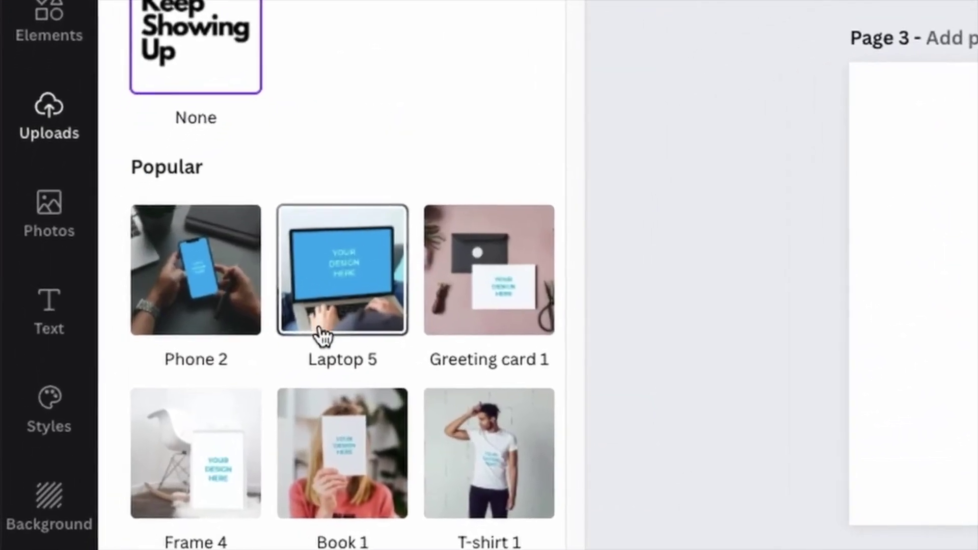
scroll(291, 329, "down", 3)
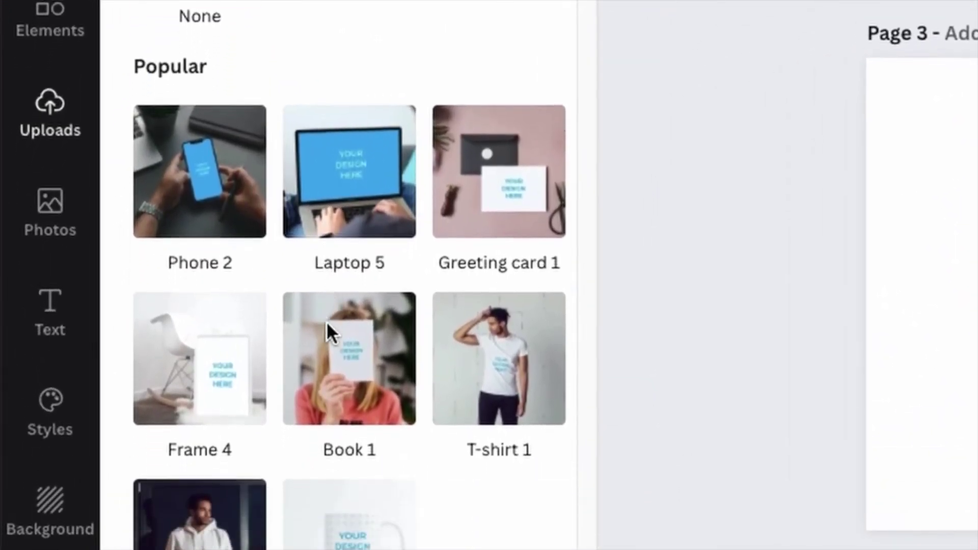
scroll(329, 331, "down", 5)
scroll(331, 331, "up", 4)
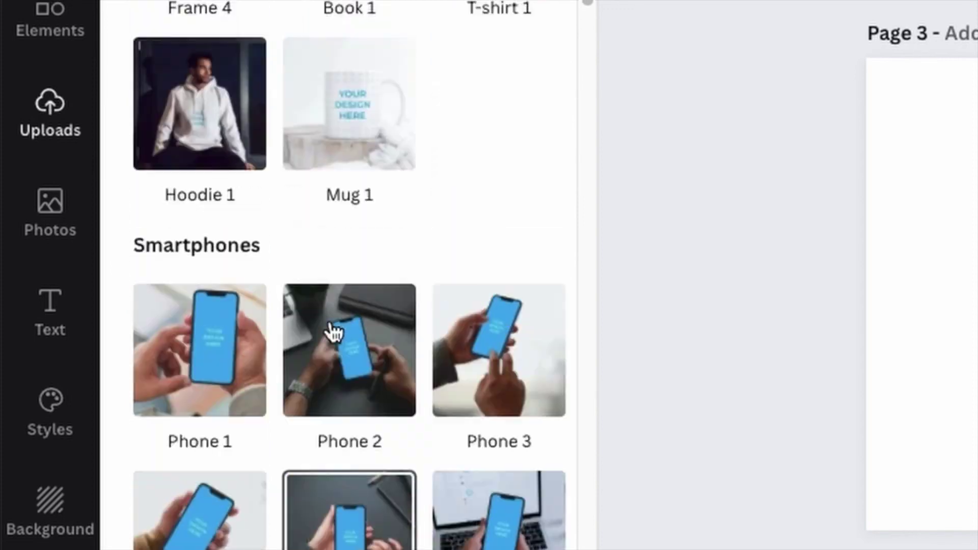
scroll(332, 327, "down", 5)
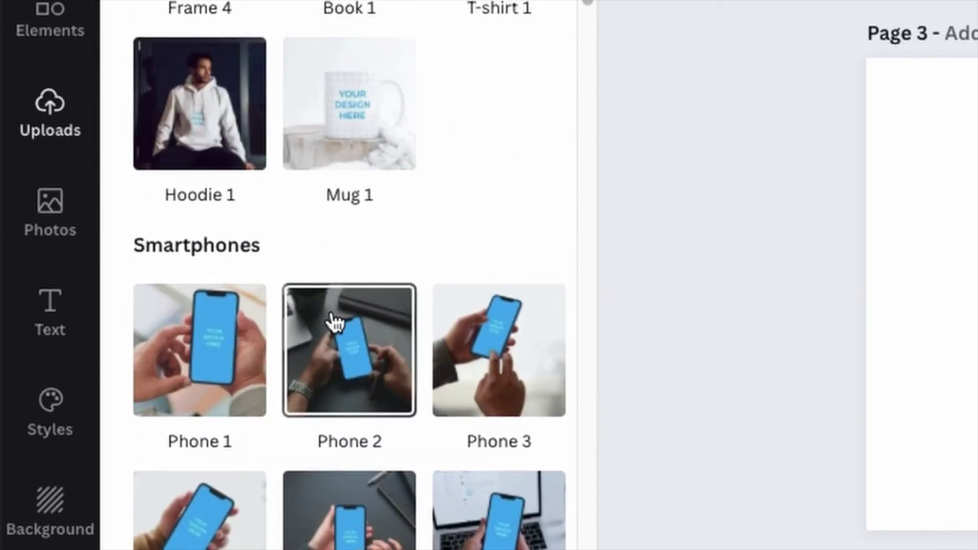
left_click(363, 125)
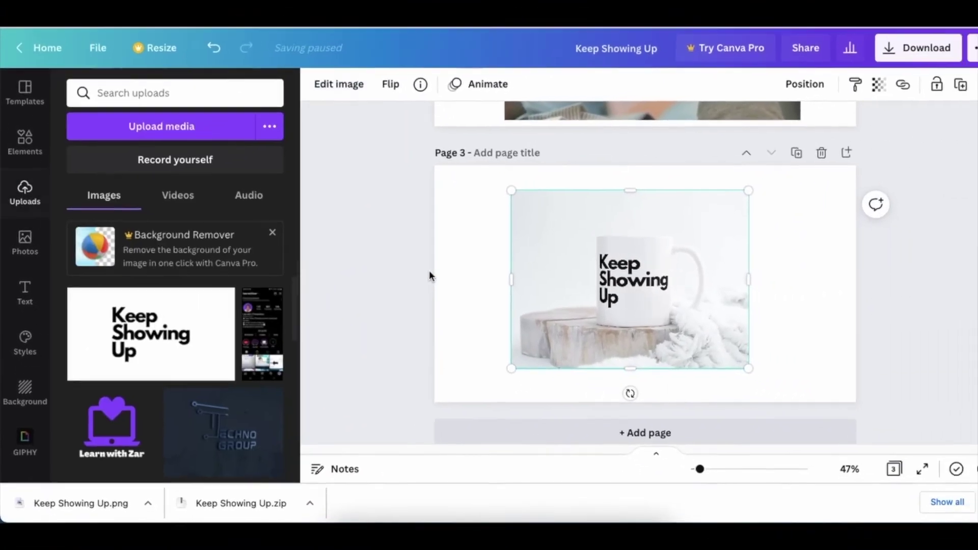
left_click(490, 302)
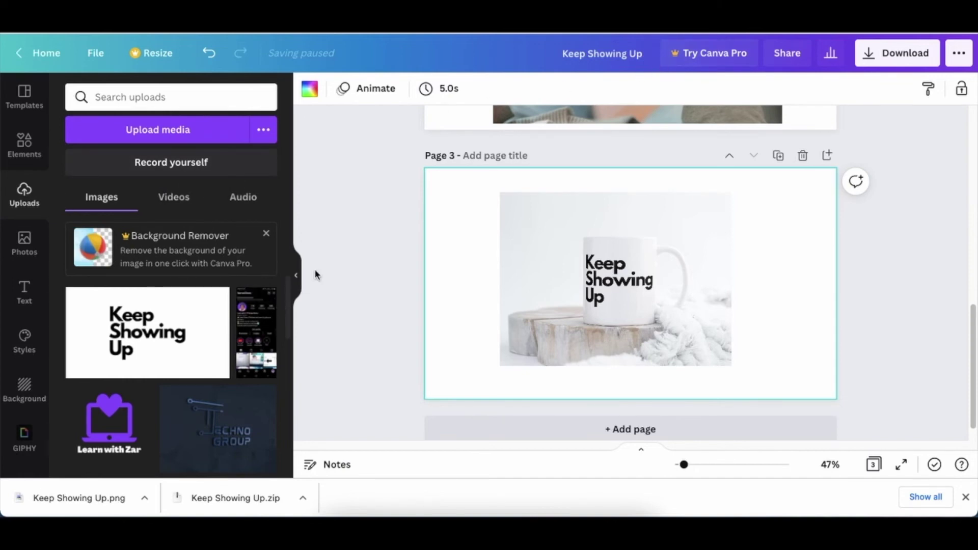
key("ctrl+z")
key("ctrl+y")
- On the Smartmockups website, scroll down the mockups page and open the Magazines category
left_click(531, 35)
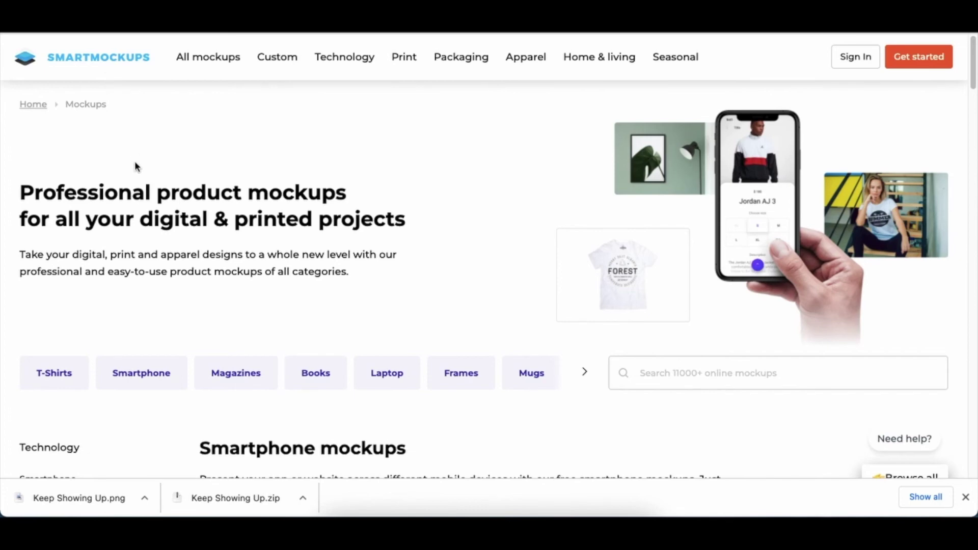
scroll(135, 163, "down", 4)
scroll(136, 165, "down", 3)
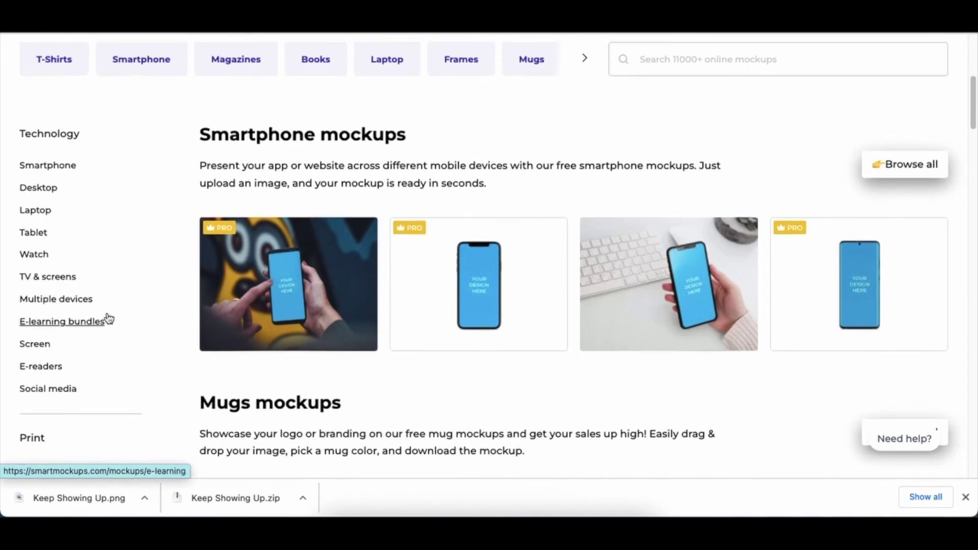
scroll(109, 318, "down", 3)
scroll(107, 317, "down", 2)
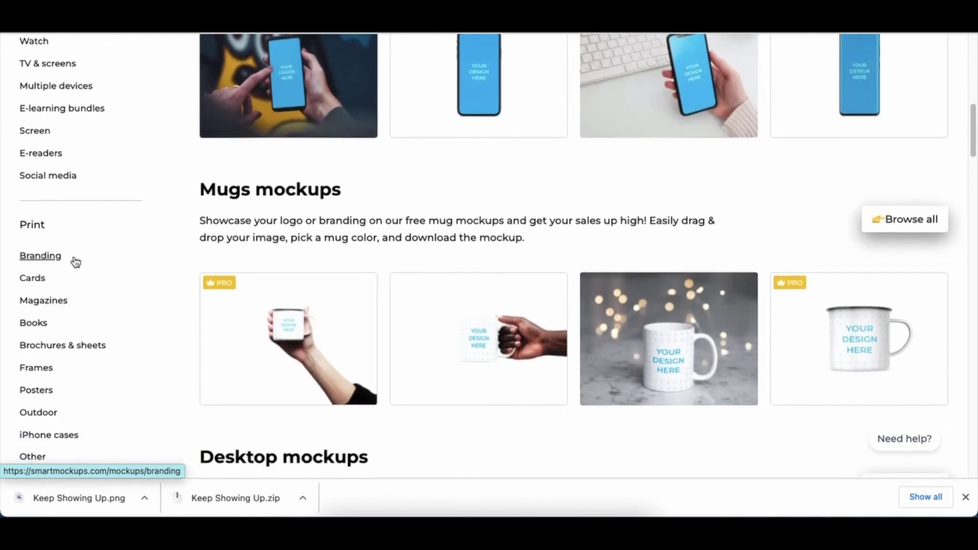
left_click(76, 320)
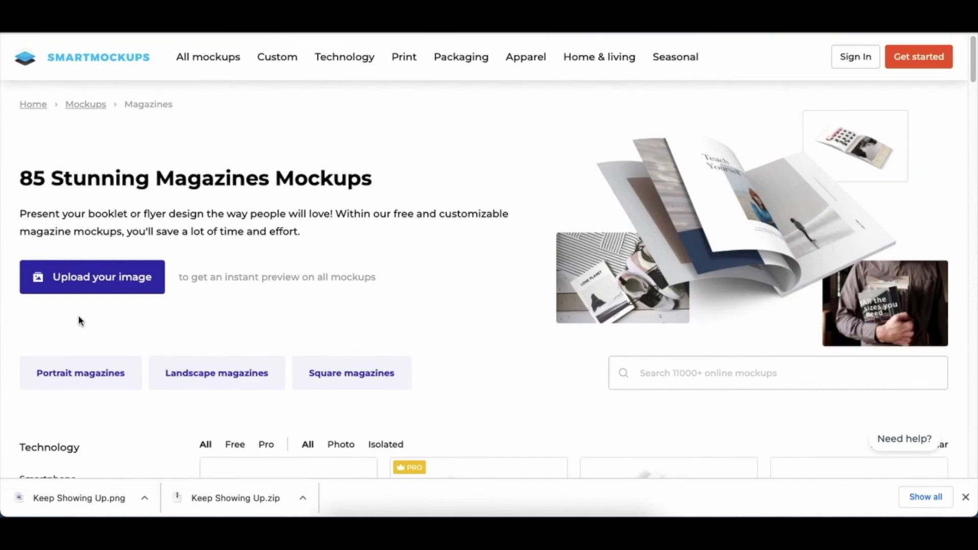
- Scroll through the 85 magazine mockups, including Square and US Letter scenes, then back up
scroll(79, 320, "down", 5)
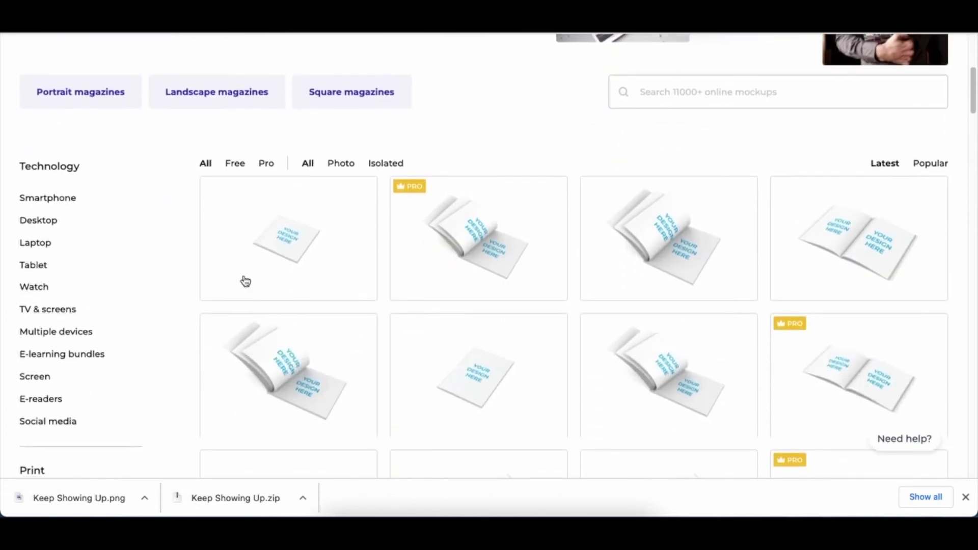
scroll(517, 375, "down", 3)
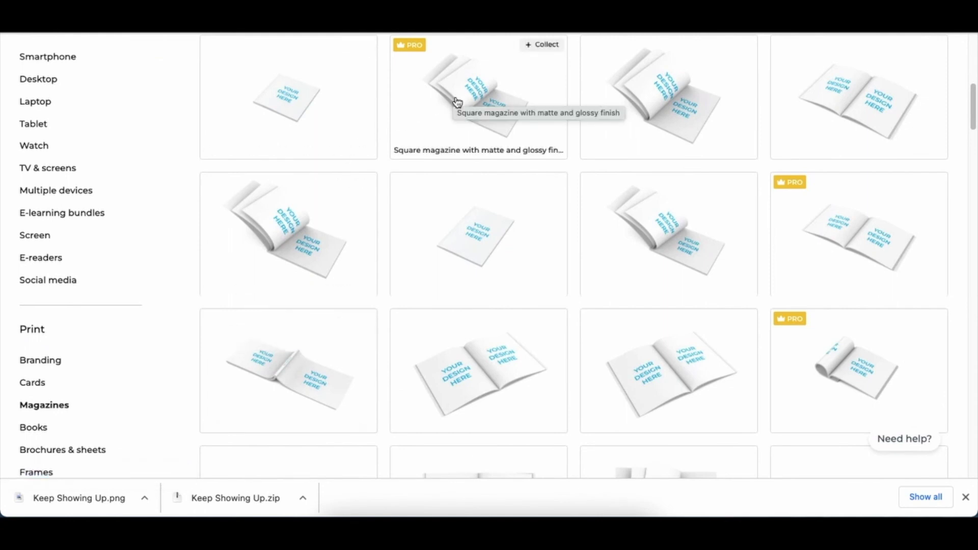
scroll(357, 158, "up", 1)
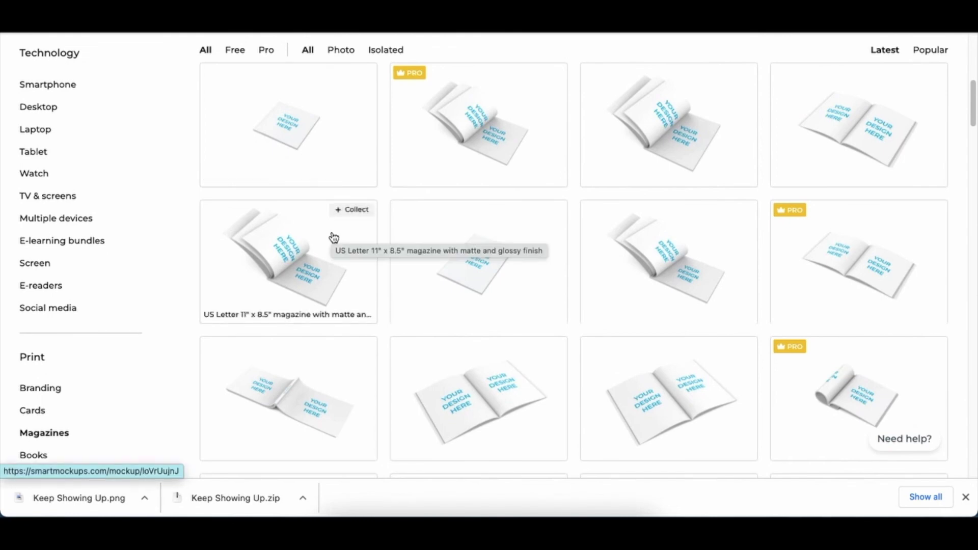
scroll(334, 238, "down", 4)
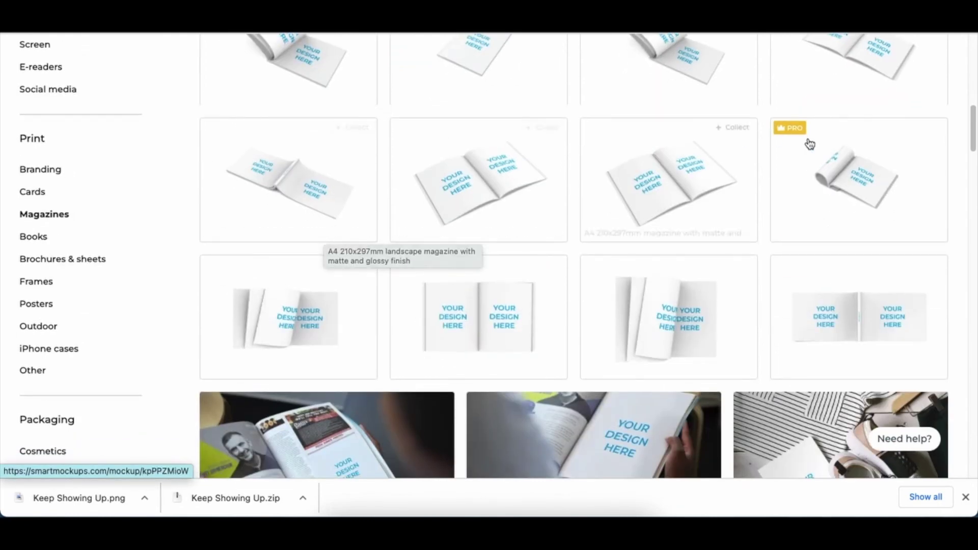
scroll(604, 223, "down", 4)
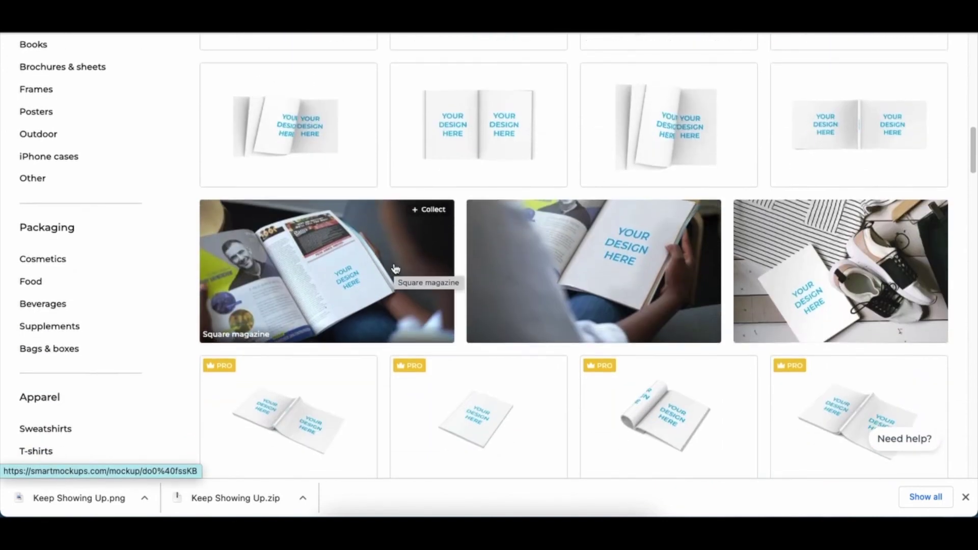
scroll(396, 269, "down", 1)
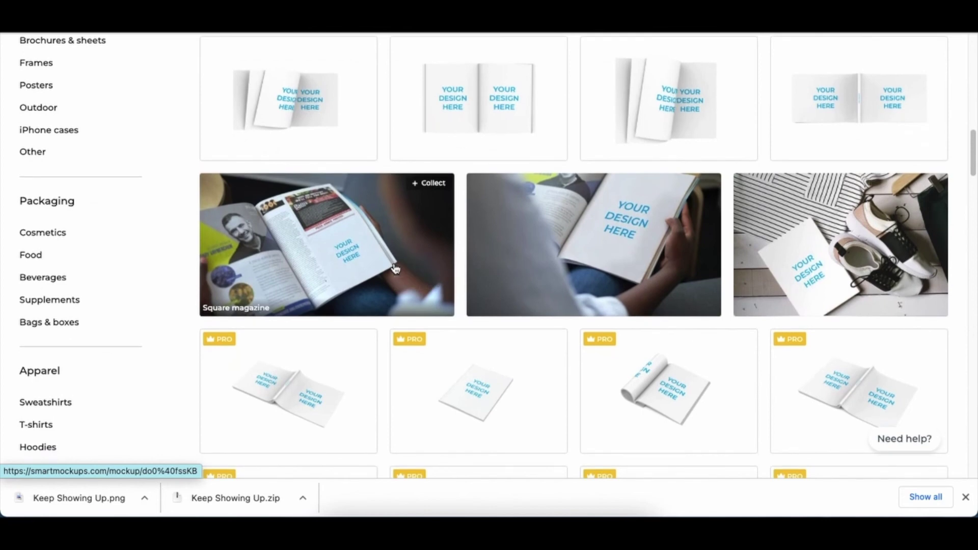
scroll(396, 269, "down", 3)
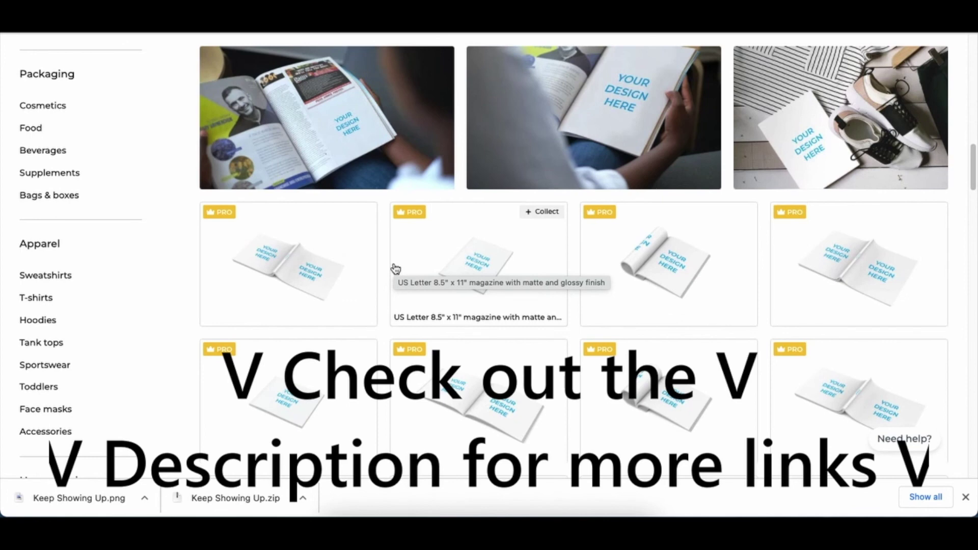
scroll(396, 269, "down", 1)
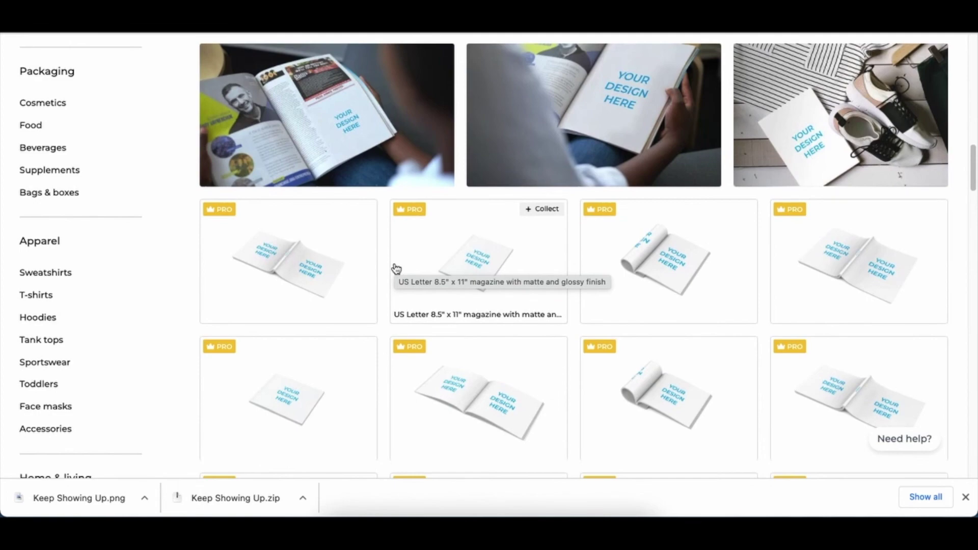
scroll(396, 268, "down", 10)
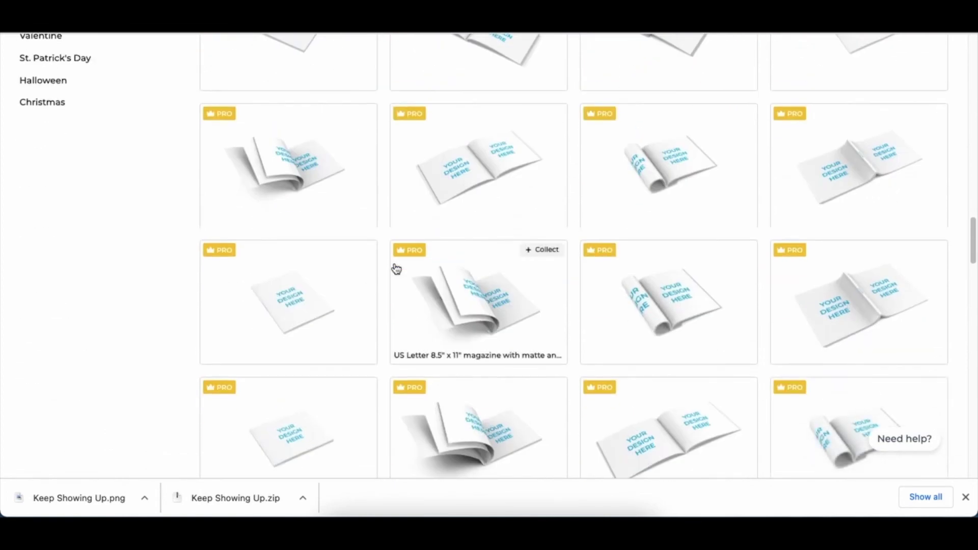
scroll(396, 269, "down", 3)
scroll(396, 268, "up", 8)
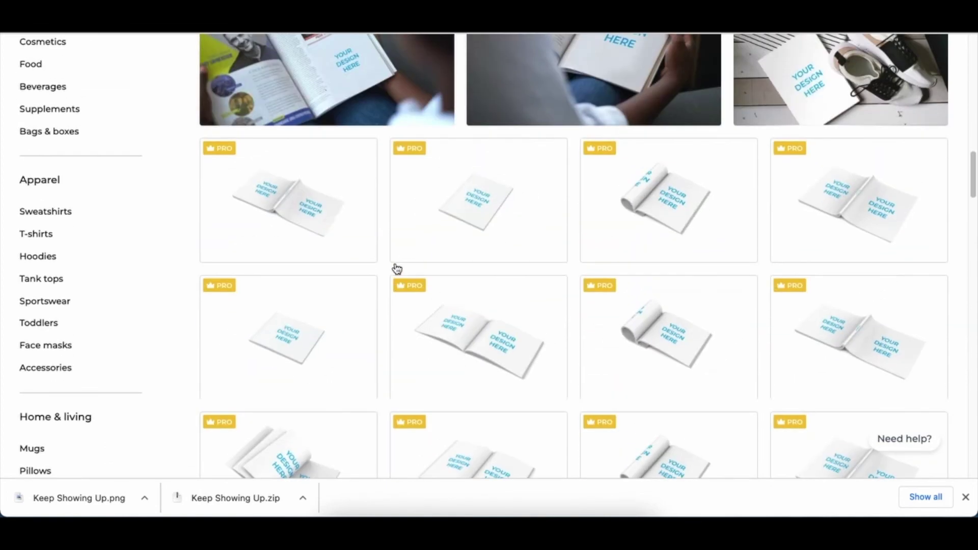
scroll(396, 268, "up", 15)
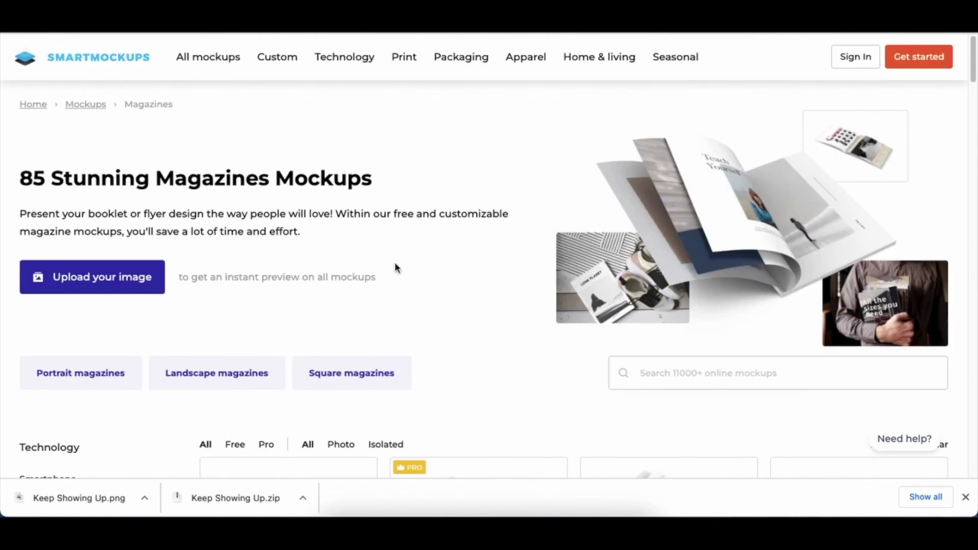